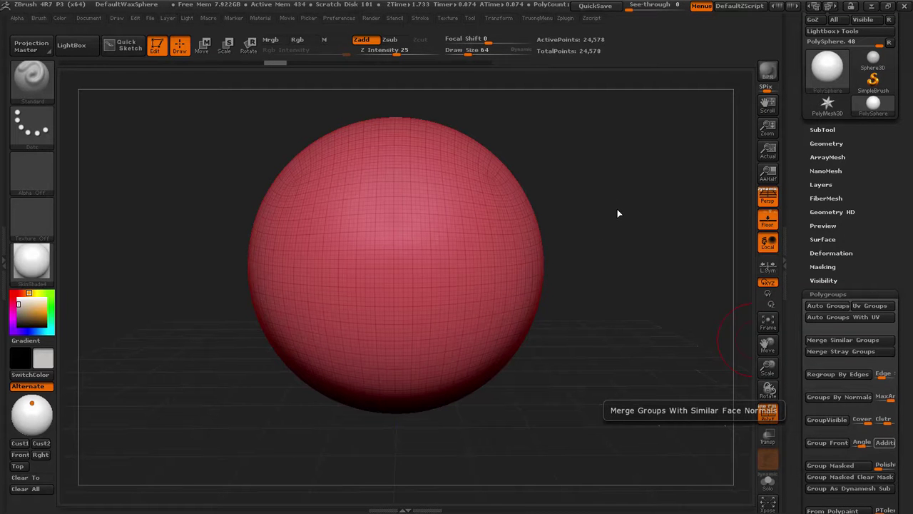
# Step: Rotate the sphere slightly, then pick SliceCurve from the S-filtered Brush palette
pyautogui.moveTo(682, 202); pyautogui.dragTo(178, 140)
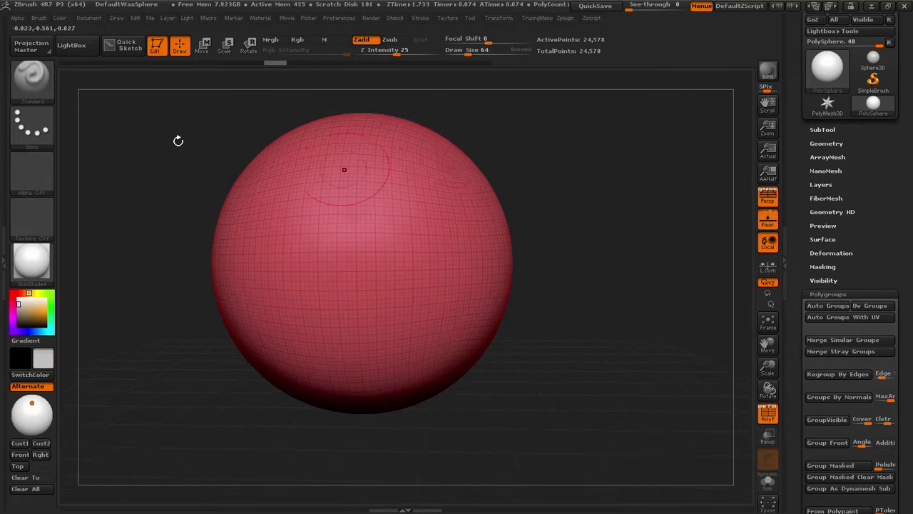
pyautogui.keyDown('alt'); pyautogui.moveTo(587, 173); pyautogui.dragTo(614, 187); pyautogui.keyUp('alt')
pyautogui.click(40, 91)
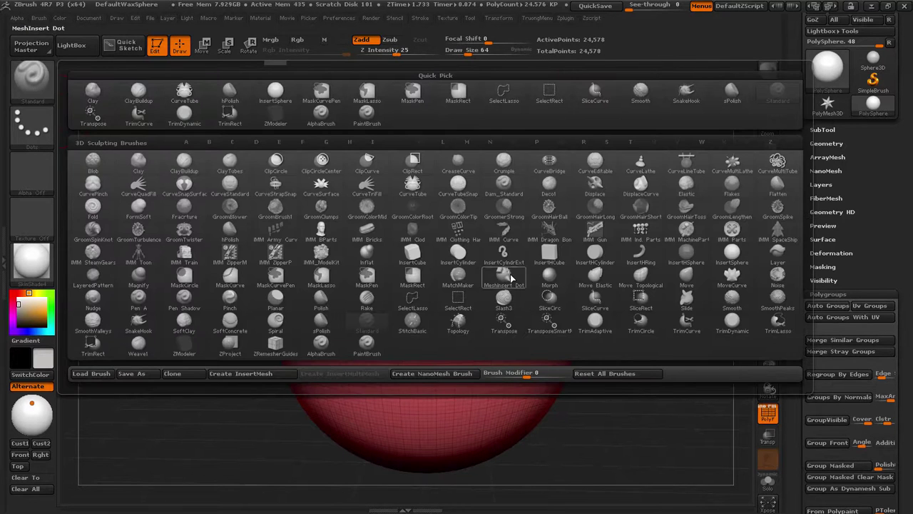
pyautogui.press('s')
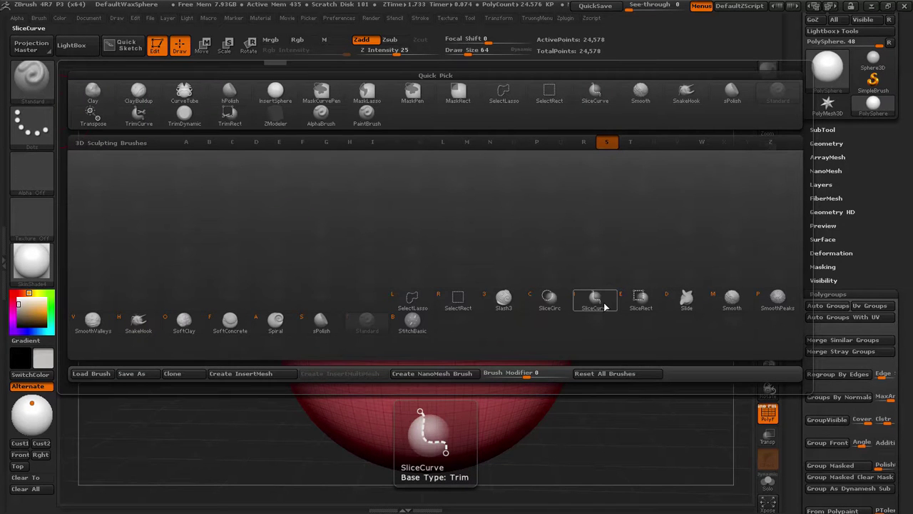
pyautogui.click(596, 299)
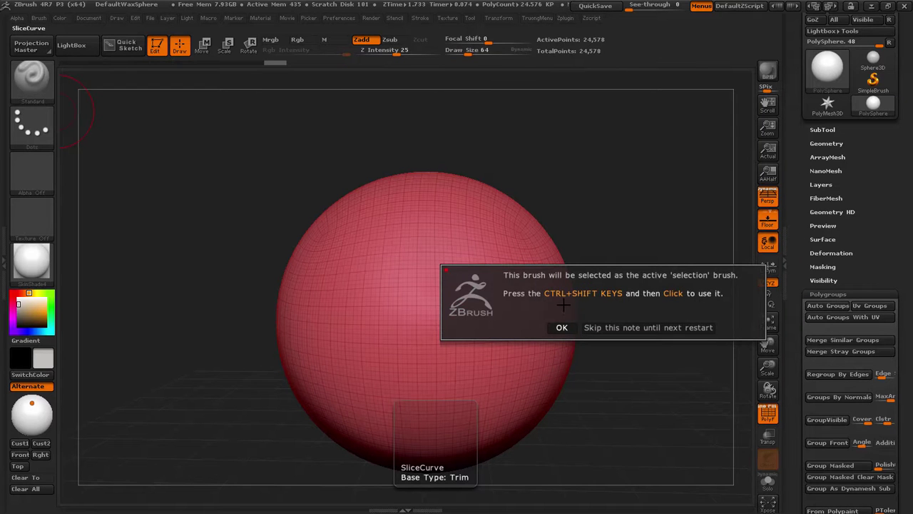
# Step: Try a SliceCurve cut across the sphere, then view the Geometry SDiv levels after ZBrush refuses it
pyautogui.click(561, 328)
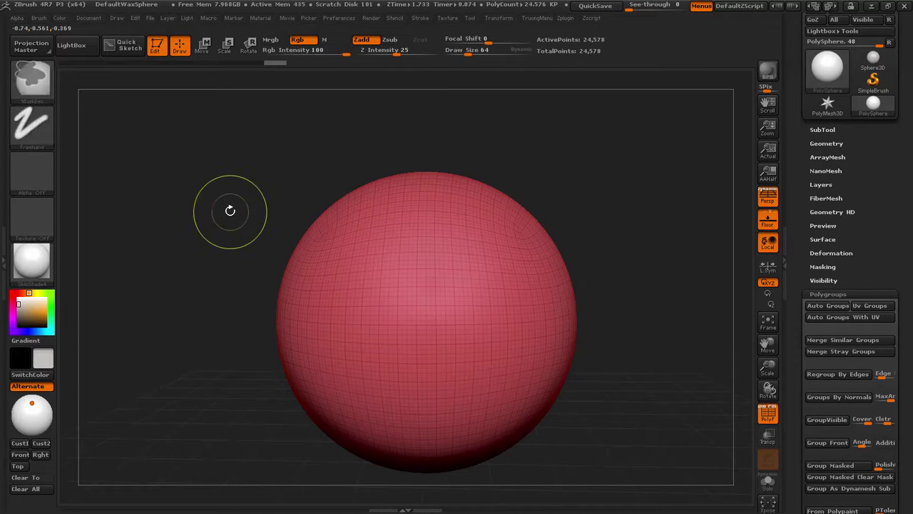
pyautogui.moveTo(172, 221)
pyautogui.keyDown('ctrl'); pyautogui.keyDown('shift'); pyautogui.mouseDown()
pyautogui.moveTo(736, 222)
pyautogui.moveTo(718, 312)
pyautogui.moveTo(724, 274)
pyautogui.mouseUp(); pyautogui.keyUp('shift'); pyautogui.keyUp('ctrl')
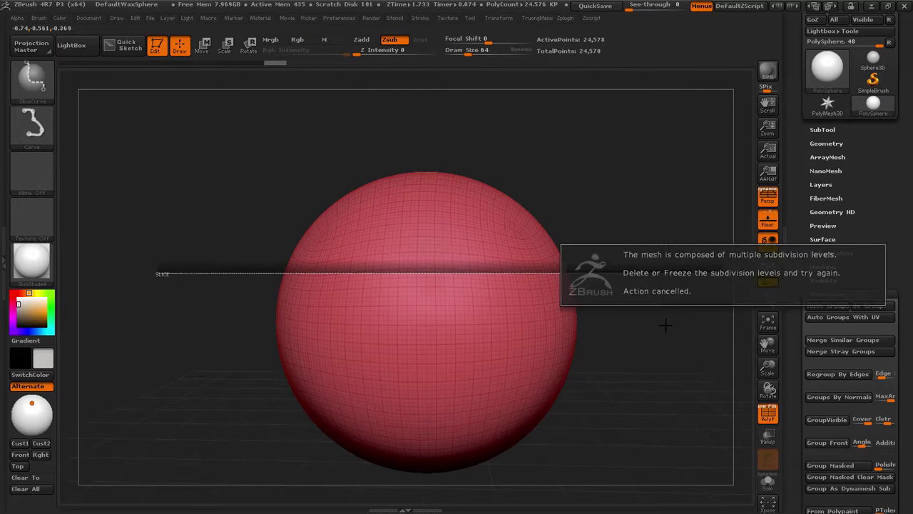
pyautogui.click(831, 145)
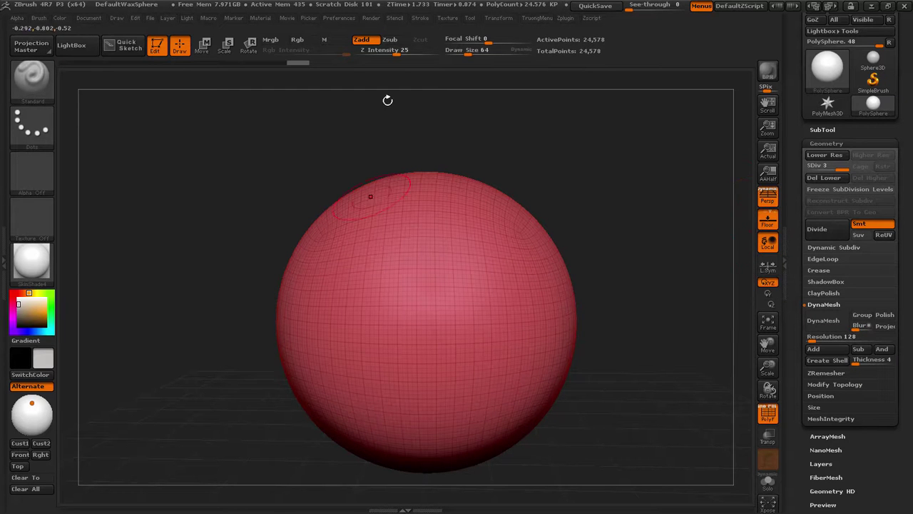
# Step: Enable Group and DynaMesh the sphere at resolution 128, freezing away its subdivision levels
pyautogui.moveTo(911, 229); pyautogui.dragTo(909, 175)
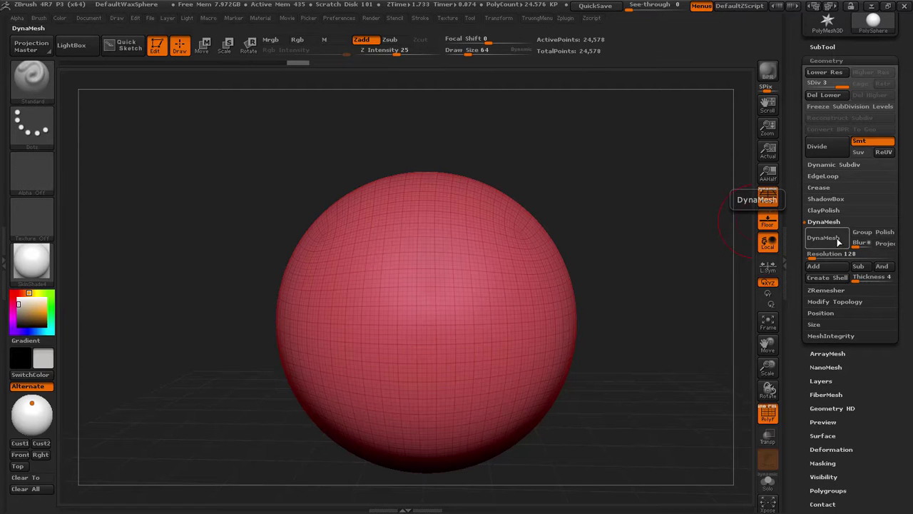
pyautogui.moveTo(577, 286)
pyautogui.keyDown('alt'); pyautogui.mouseDown()
pyautogui.moveTo(588, 255)
pyautogui.moveTo(618, 236)
pyautogui.mouseUp(); pyautogui.keyUp('alt')
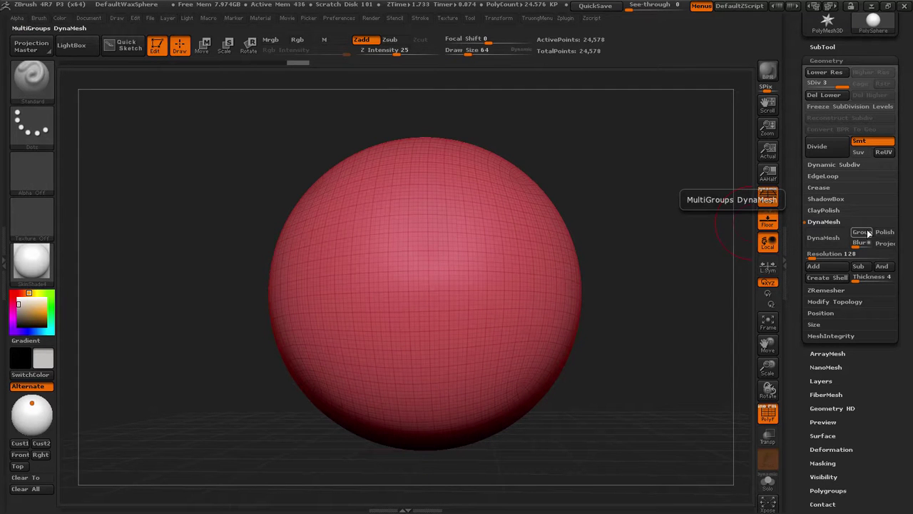
pyautogui.click(867, 232)
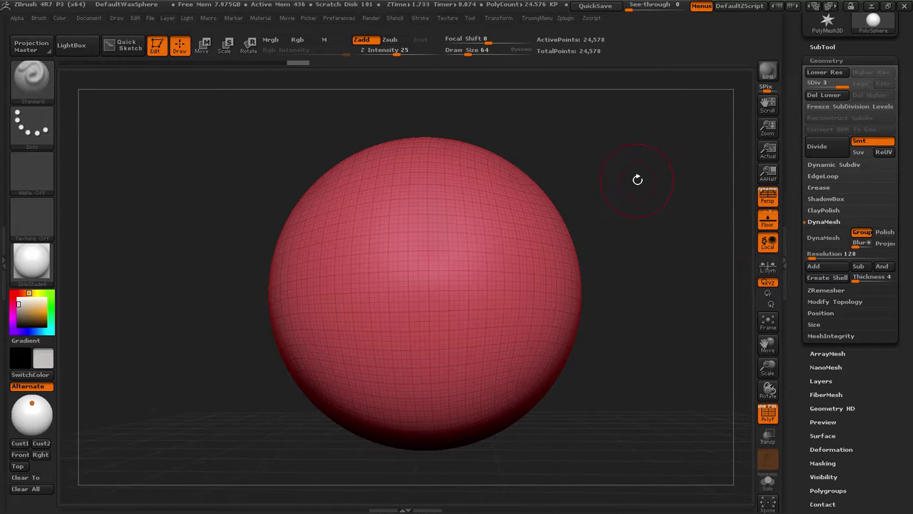
pyautogui.click(813, 237)
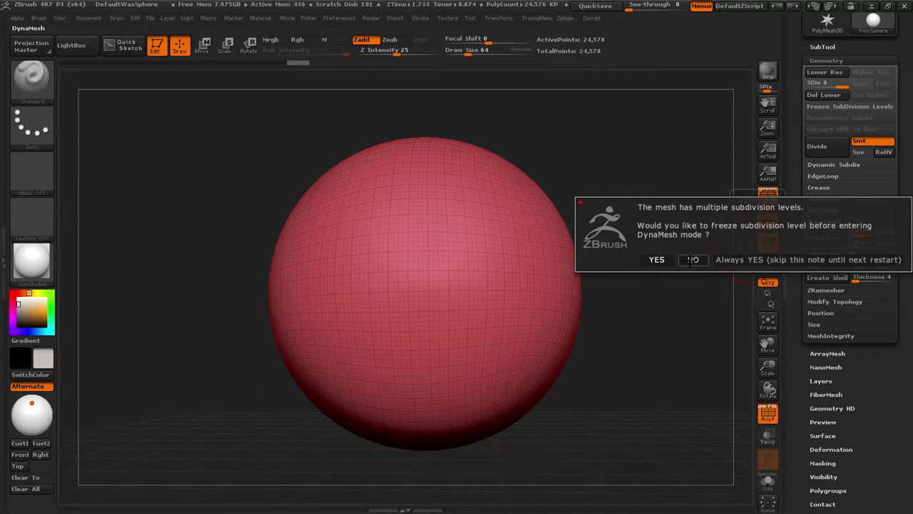
pyautogui.click(692, 260)
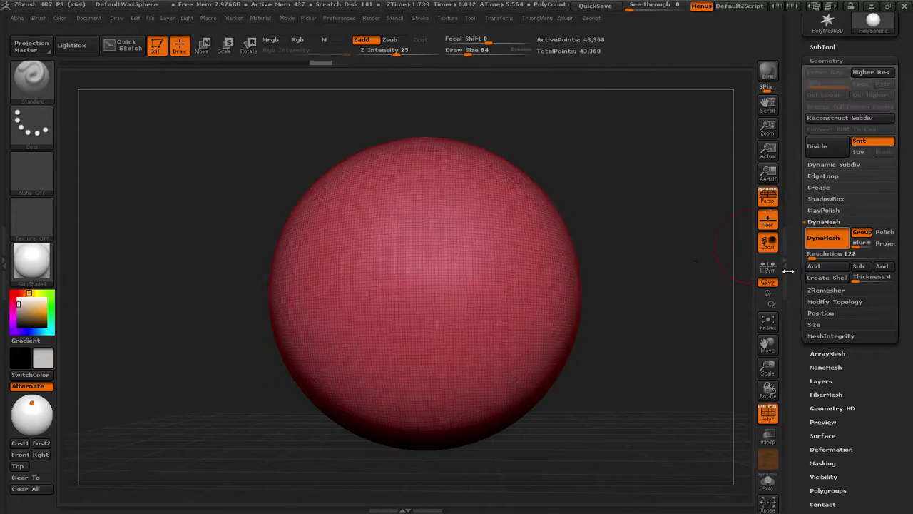
# Step: Set DynaMesh Blur to 0, slice the top cap into a green polygroup, and remesh to 65,283 points
pyautogui.moveTo(861, 243); pyautogui.dragTo(853, 243)
pyautogui.moveTo(655, 180)
pyautogui.keyDown('ctrl'); pyautogui.mouseDown()
pyautogui.moveTo(638, 254)
pyautogui.moveTo(602, 269)
pyautogui.mouseUp(); pyautogui.keyUp('ctrl')
pyautogui.moveTo(169, 235)
pyautogui.keyDown('ctrl'); pyautogui.keyDown('shift'); pyautogui.mouseDown()
pyautogui.moveTo(663, 250)
pyautogui.moveTo(599, 432)
pyautogui.moveTo(673, 276)
pyautogui.moveTo(675, 317)
pyautogui.mouseUp(); pyautogui.keyUp('shift'); pyautogui.keyUp('ctrl')
pyautogui.moveTo(642, 189)
pyautogui.mouseDown()
pyautogui.moveTo(628, 214)
pyautogui.moveTo(632, 245)
pyautogui.moveTo(657, 186)
pyautogui.moveTo(687, 172)
pyautogui.moveTo(692, 197)
pyautogui.mouseUp()
pyautogui.keyDown('ctrl'); pyautogui.moveTo(606, 171); pyautogui.dragTo(608, 214); pyautogui.keyUp('ctrl')
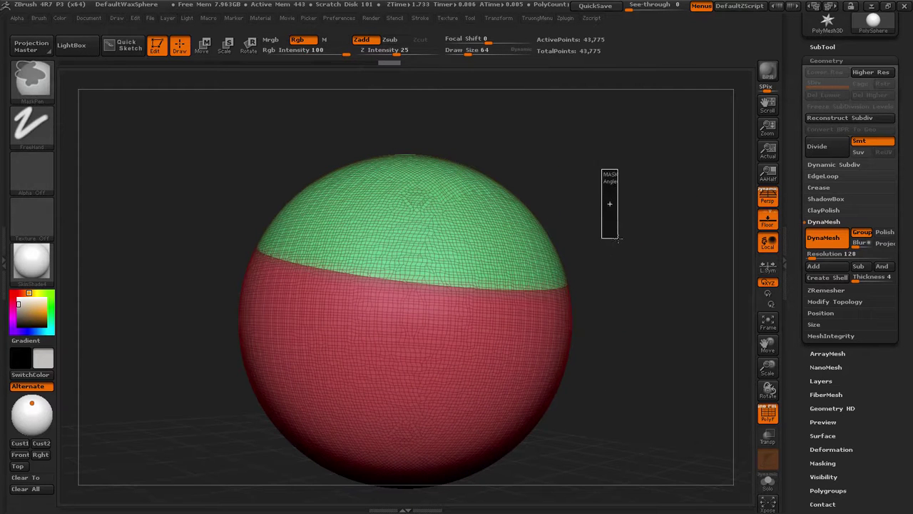
pyautogui.moveTo(653, 245)
pyautogui.mouseDown()
pyautogui.moveTo(668, 251)
pyautogui.moveTo(624, 228)
pyautogui.moveTo(626, 202)
pyautogui.mouseUp()
# Step: Toggle polygroup colours off and on while rotating and enlarging the sphere view
pyautogui.hotkey('shift', 'f')
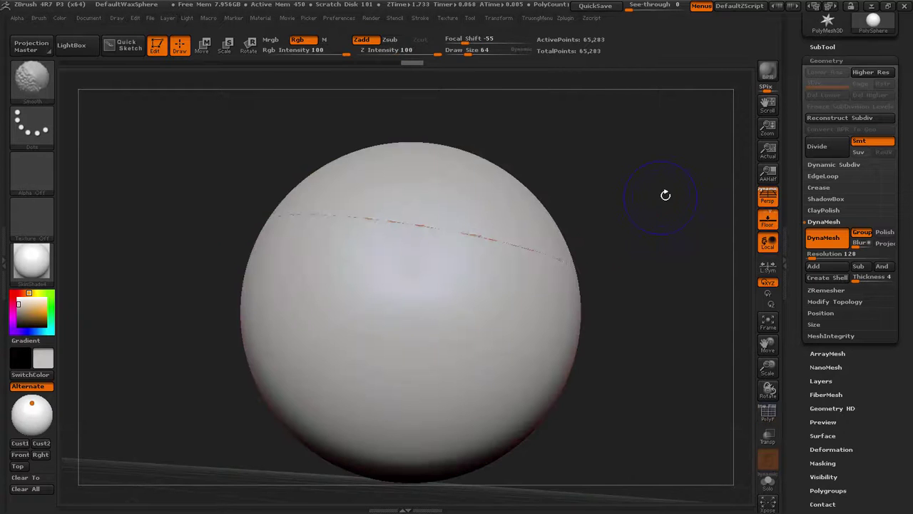
pyautogui.moveTo(687, 183); pyautogui.dragTo(739, 423)
pyautogui.click(765, 418)
pyautogui.click(765, 419)
pyautogui.moveTo(594, 301)
pyautogui.mouseDown()
pyautogui.moveTo(618, 174)
pyautogui.moveTo(632, 210)
pyautogui.moveTo(607, 210)
pyautogui.moveTo(632, 214)
pyautogui.moveTo(622, 204)
pyautogui.mouseUp()
pyautogui.hotkey('shift', 'f')
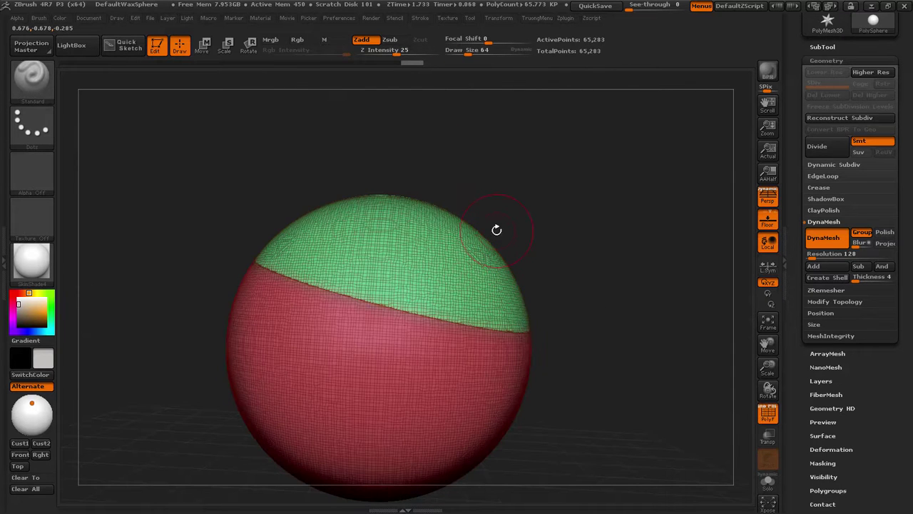
# Step: Mask all but the green cap, try extruding its edge with Move, undo it, and return to Standard
pyautogui.click(202, 44)
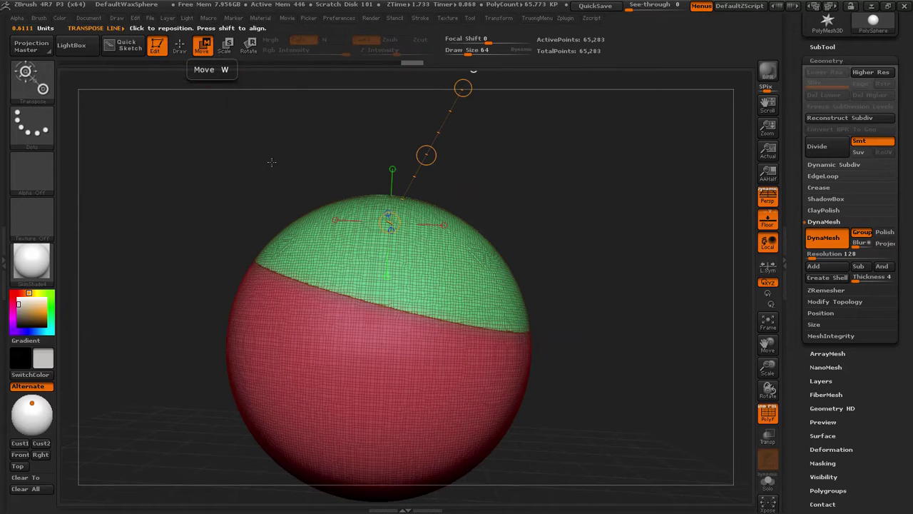
pyautogui.keyDown('ctrl'); pyautogui.click(449, 267); pyautogui.keyUp('ctrl')
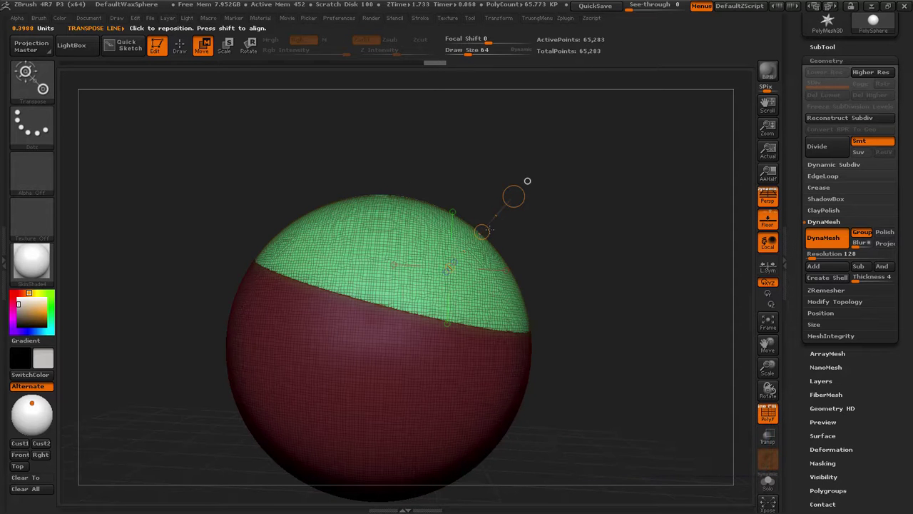
pyautogui.keyDown('ctrl'); pyautogui.moveTo(482, 231); pyautogui.dragTo(511, 179); pyautogui.keyUp('ctrl')
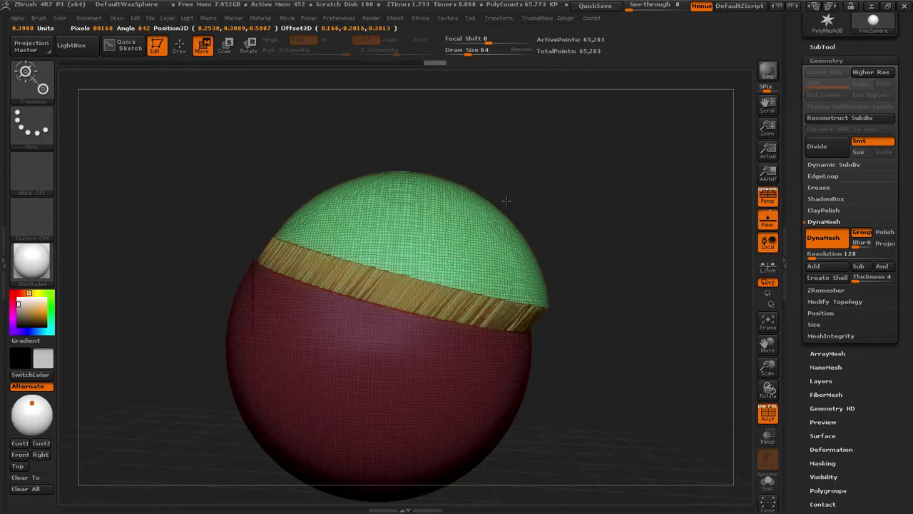
pyautogui.keyDown('ctrl'); pyautogui.moveTo(511, 179); pyautogui.dragTo(526, 179); pyautogui.keyUp('ctrl')
pyautogui.hotkey('ctrl', 'z')
pyautogui.moveTo(618, 296)
pyautogui.keyDown('alt'); pyautogui.mouseDown()
pyautogui.moveTo(628, 234)
pyautogui.moveTo(448, 193)
pyautogui.mouseUp(); pyautogui.keyUp('alt')
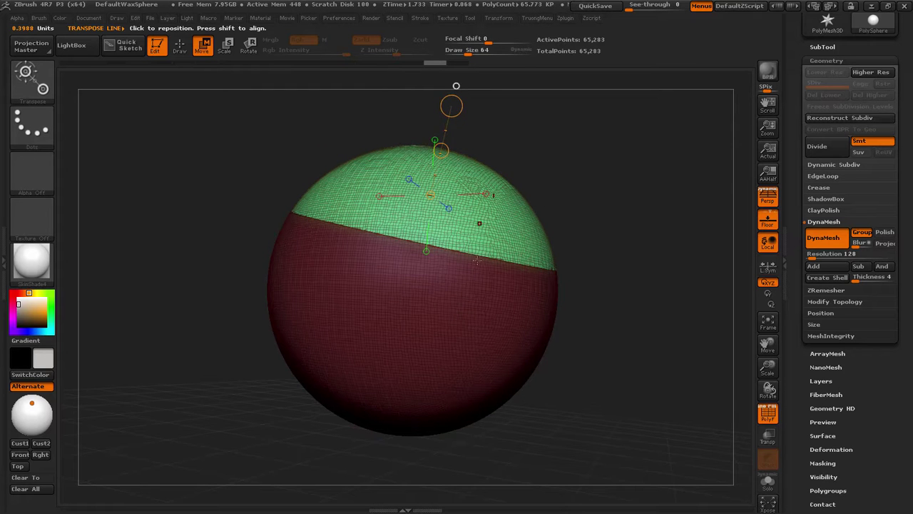
pyautogui.press('q')
pyautogui.moveTo(599, 200)
pyautogui.keyDown('alt'); pyautogui.mouseDown()
pyautogui.moveTo(671, 199)
pyautogui.moveTo(428, 279)
pyautogui.mouseUp(); pyautogui.keyUp('alt')
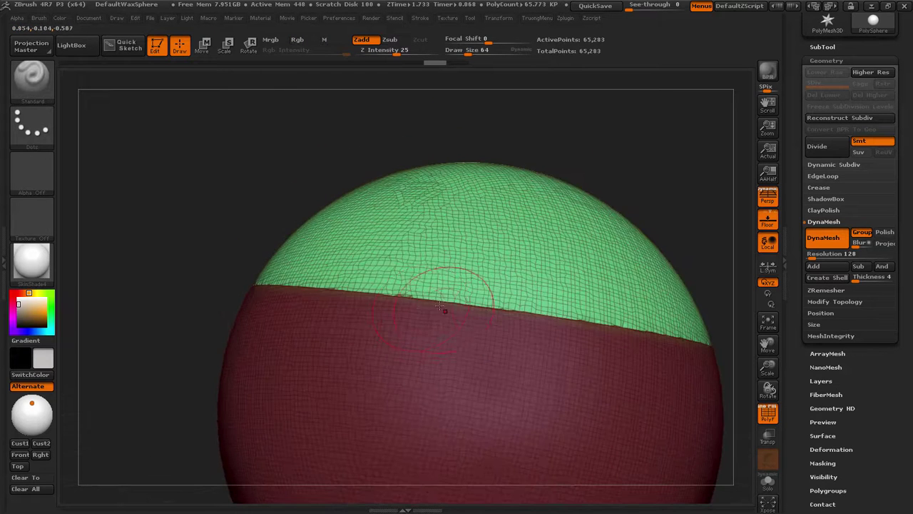
# Step: Regroup the sphere's lower part with Polygroups > Groups By Normals
pyautogui.moveTo(709, 167)
pyautogui.mouseDown()
pyautogui.moveTo(583, 157)
pyautogui.moveTo(662, 166)
pyautogui.moveTo(654, 271)
pyautogui.moveTo(728, 321)
pyautogui.mouseUp()
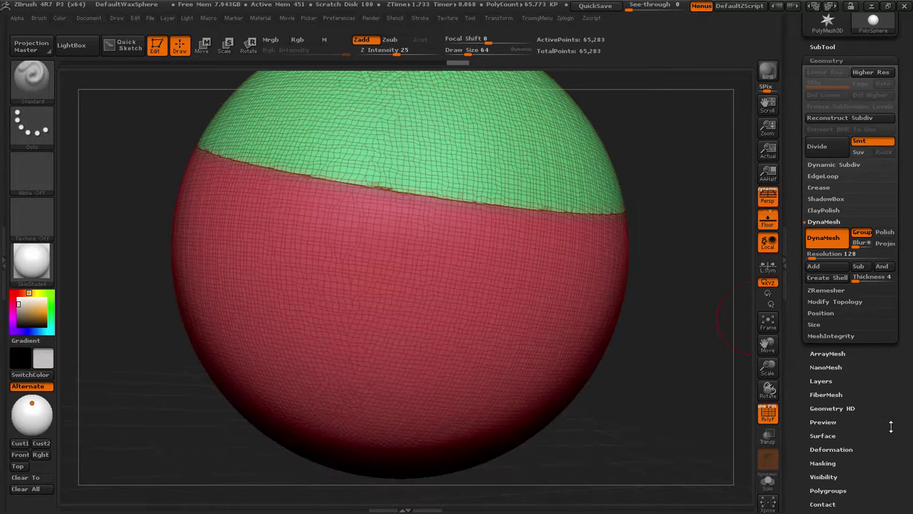
pyautogui.scroll(-5, 902, 367)
pyautogui.click(827, 270)
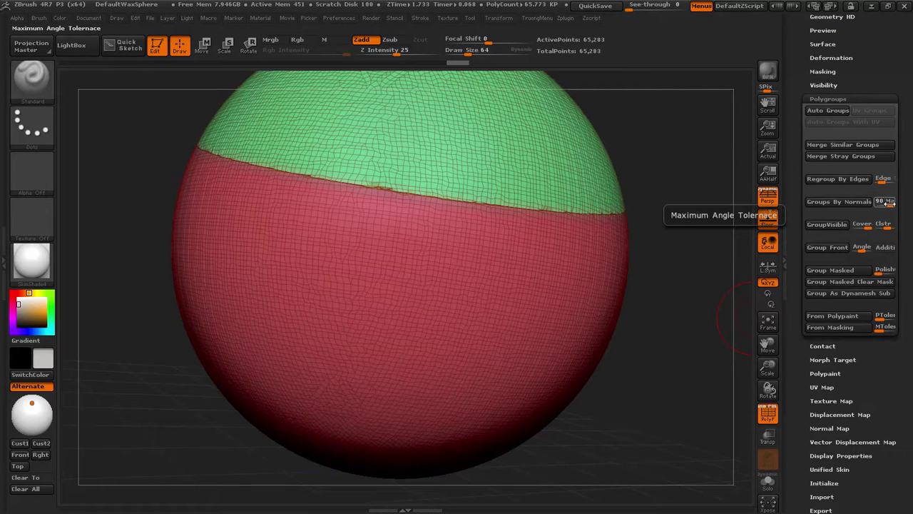
pyautogui.click(852, 202)
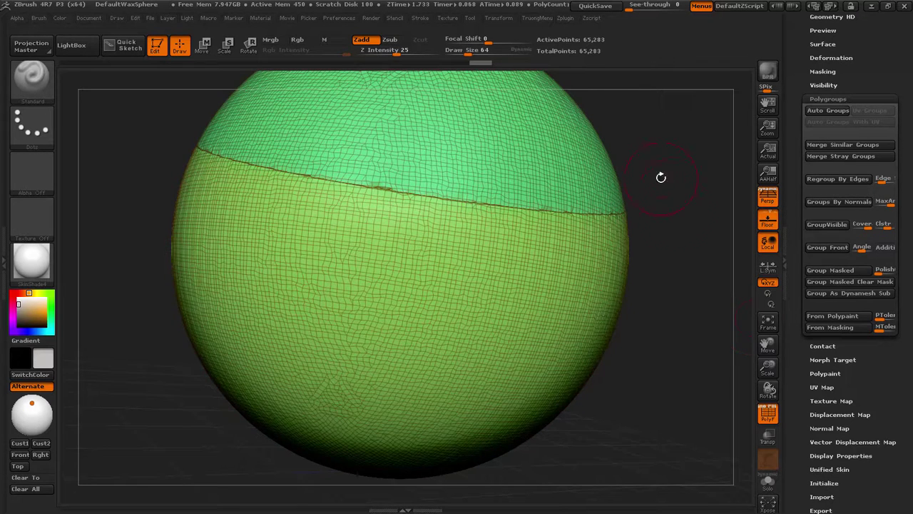
# Step: Mask all but the green top cap, trial-pull it away with Move, undo, and ready SliceCurve
pyautogui.moveTo(660, 177); pyautogui.dragTo(642, 300)
pyautogui.press('w')
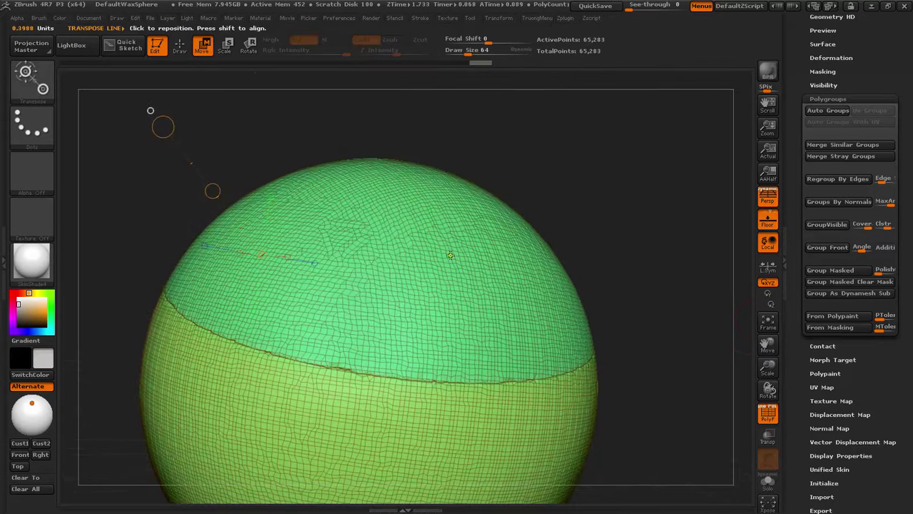
pyautogui.keyDown('ctrl'); pyautogui.keyDown('shift'); pyautogui.click(450, 254); pyautogui.keyUp('shift'); pyautogui.keyUp('ctrl')
pyautogui.moveTo(513, 156); pyautogui.dragTo(599, 51)
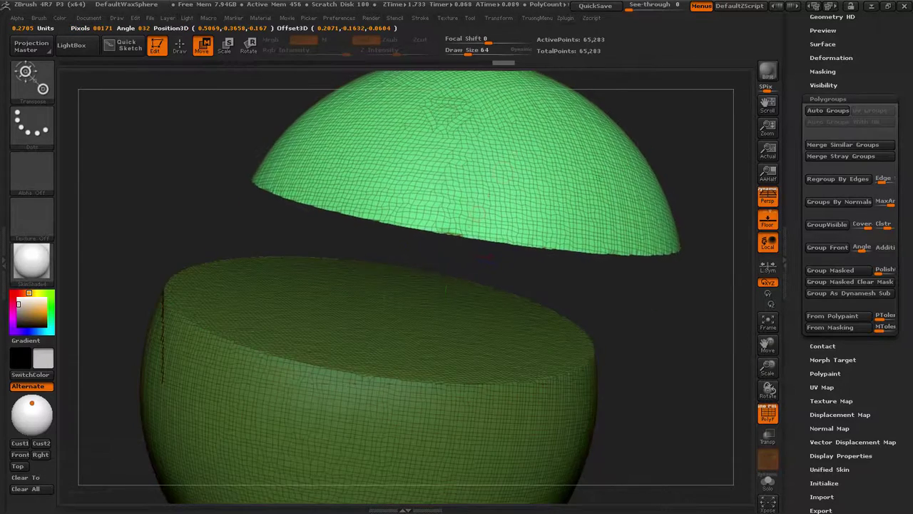
pyautogui.hotkey('ctrl', 'z')
pyautogui.hotkey('ctrl', 'z')
pyautogui.hotkey('ctrl', 'z')
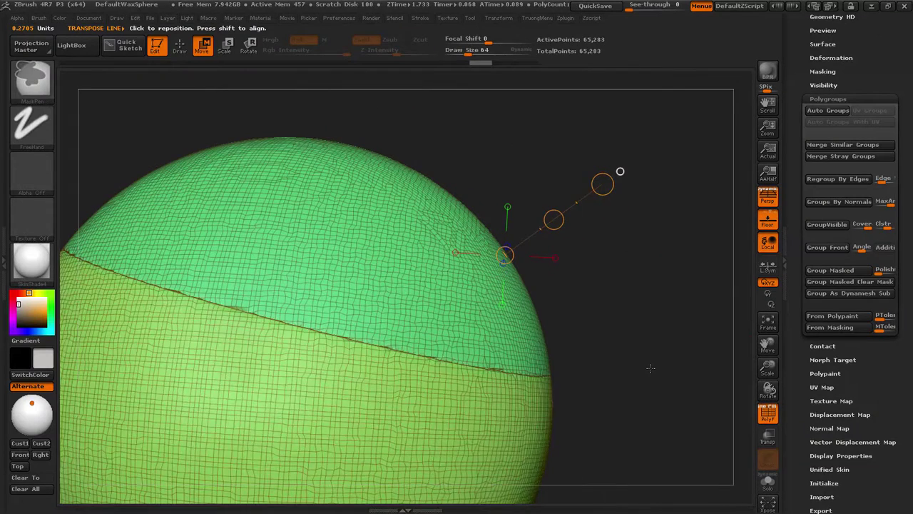
pyautogui.press('q')
pyautogui.moveTo(659, 386); pyautogui.dragTo(680, 276)
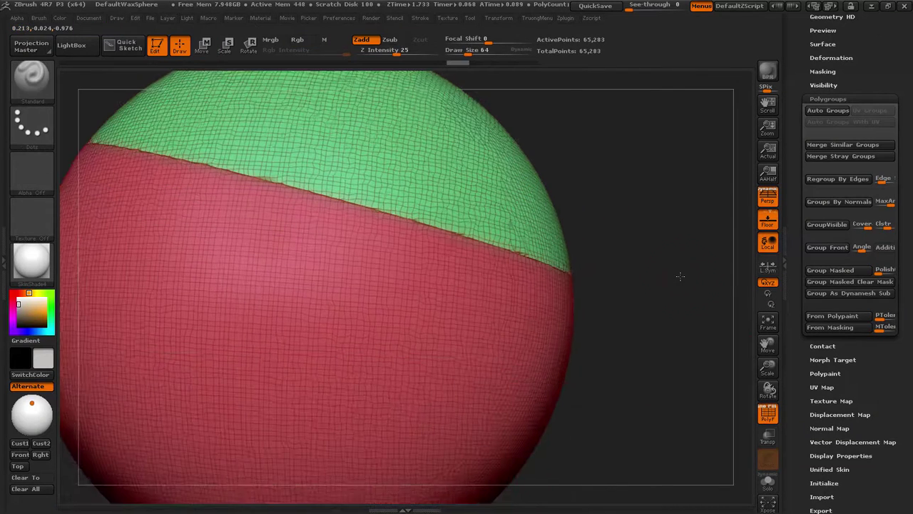
pyautogui.moveTo(615, 225); pyautogui.dragTo(500, 185)
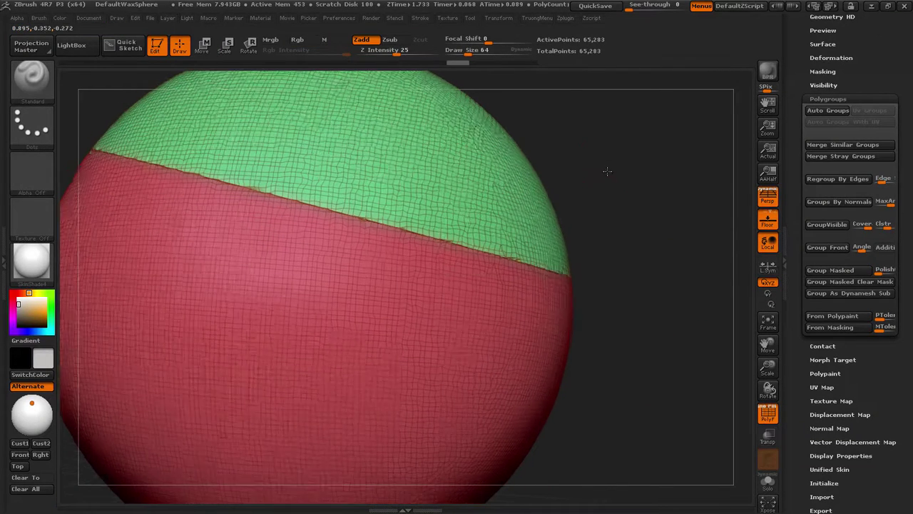
pyautogui.hotkey('ctrl', 'shift')
# Step: Hide the red lower part, leaving only the green cap visible
pyautogui.keyDown('ctrl'); pyautogui.keyDown('shift'); pyautogui.click(426, 166); pyautogui.keyUp('shift'); pyautogui.keyUp('ctrl')
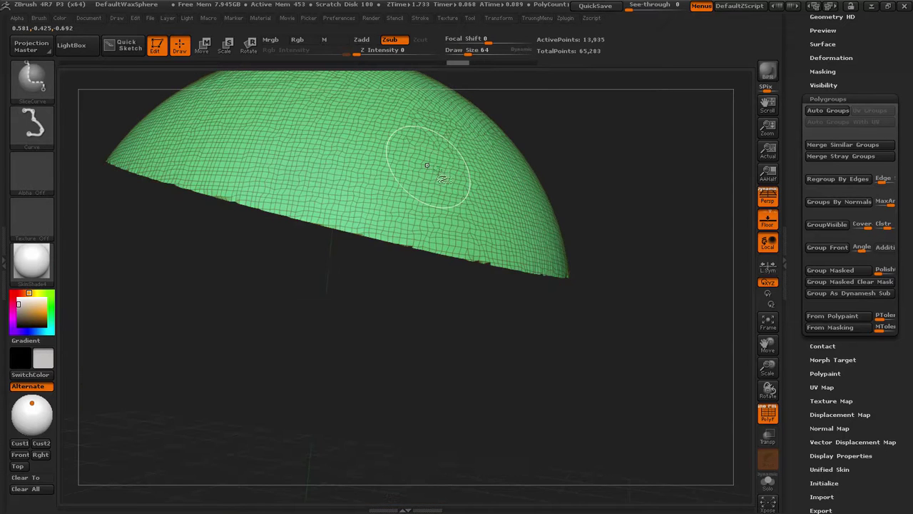
pyautogui.moveTo(618, 179)
pyautogui.mouseDown()
pyautogui.moveTo(644, 154)
pyautogui.moveTo(735, 296)
pyautogui.mouseUp()
pyautogui.moveTo(881, 393)
pyautogui.mouseDown()
pyautogui.moveTo(887, 312)
pyautogui.moveTo(811, 258)
pyautogui.mouseUp()
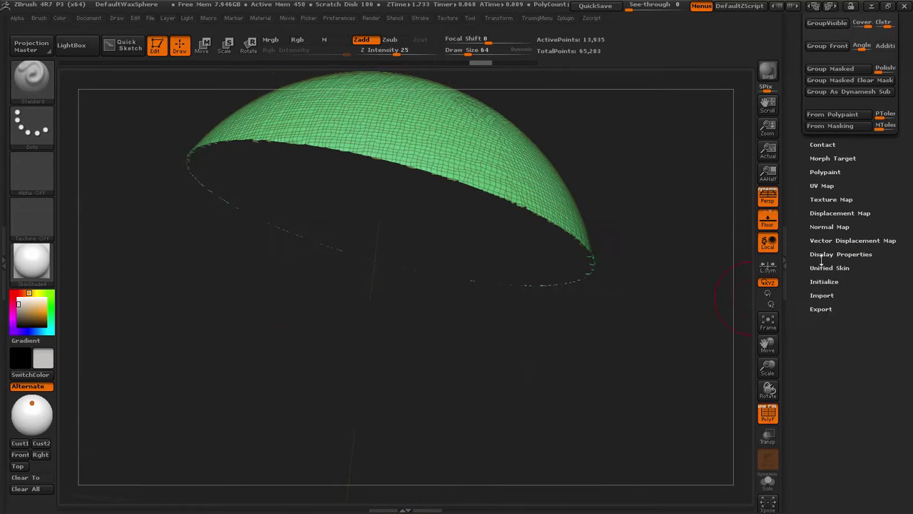
# Step: Turn on Double display and seal the cap's open underside into a solid lens shape
pyautogui.click(821, 254)
pyautogui.click(819, 137)
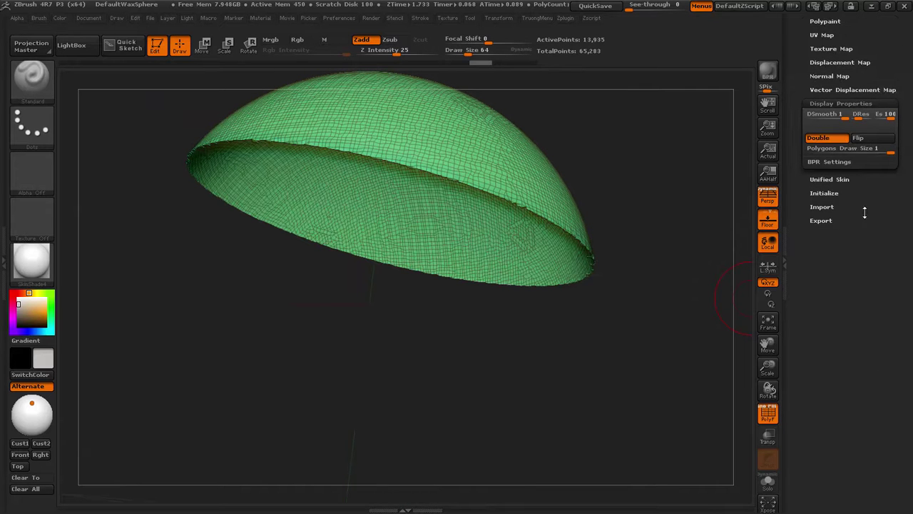
pyautogui.moveTo(864, 212); pyautogui.dragTo(874, 312)
pyautogui.moveTo(665, 285); pyautogui.dragTo(661, 261)
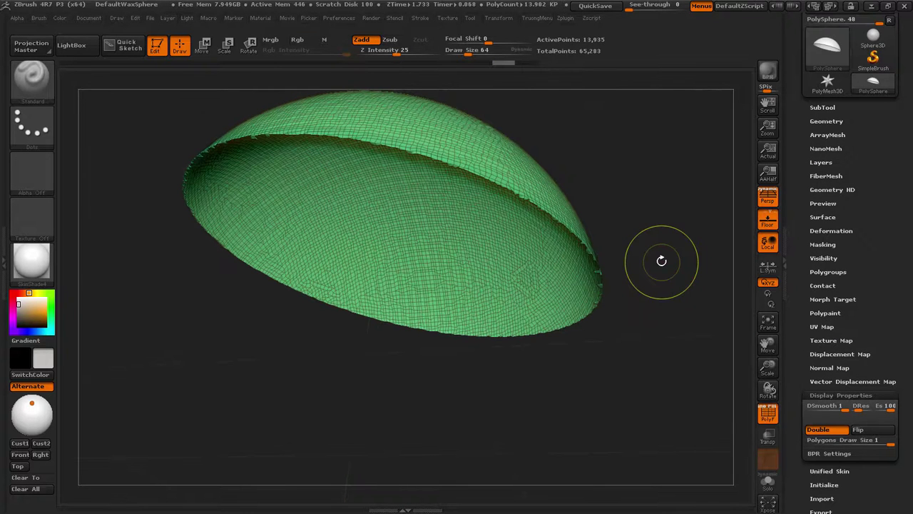
pyautogui.hotkey('ctrl', 'shift', 'a')
pyautogui.moveTo(662, 258)
pyautogui.mouseDown()
pyautogui.moveTo(679, 210)
pyautogui.moveTo(642, 148)
pyautogui.moveTo(665, 139)
pyautogui.moveTo(654, 170)
pyautogui.moveTo(636, 161)
pyautogui.moveTo(647, 122)
pyautogui.moveTo(555, 174)
pyautogui.moveTo(600, 155)
pyautogui.mouseUp()
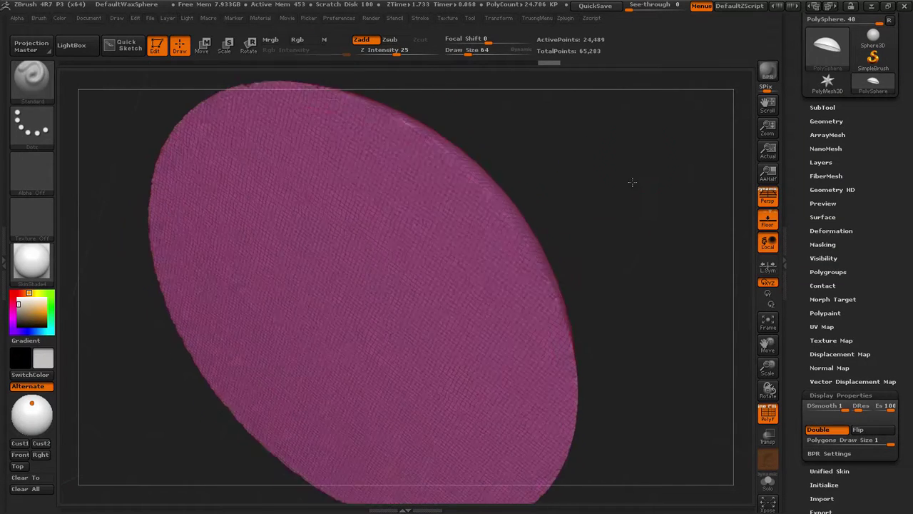
pyautogui.moveTo(637, 199)
pyautogui.mouseDown()
pyautogui.moveTo(653, 227)
pyautogui.moveTo(661, 219)
pyautogui.mouseUp()
# Step: Choose the SelectLasso brush and dismiss its note
pyautogui.press('b')
pyautogui.click(329, 282)
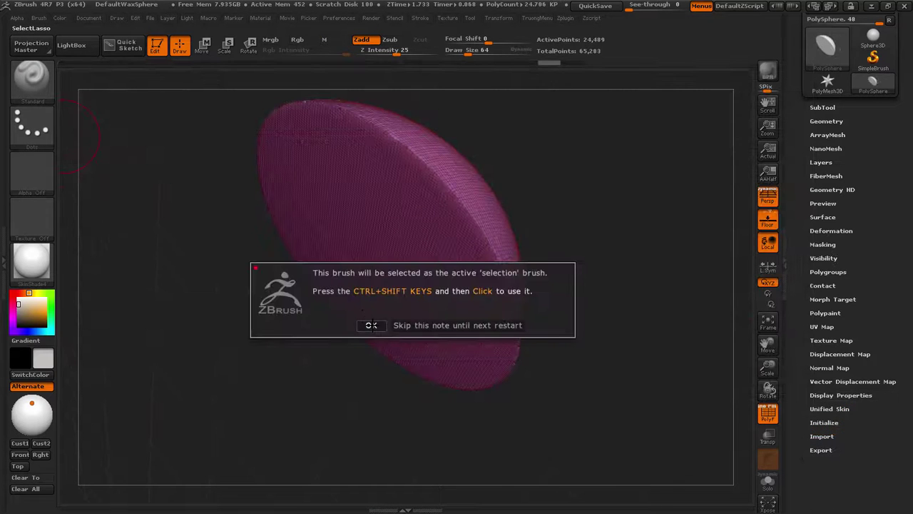
pyautogui.click(371, 325)
# Step: Unhide the pieces, group the visible part with Ctrl+W, and reveal the whole sphere
pyautogui.keyDown('ctrl'); pyautogui.keyDown('shift'); pyautogui.click(597, 226); pyautogui.keyUp('shift'); pyautogui.keyUp('ctrl')
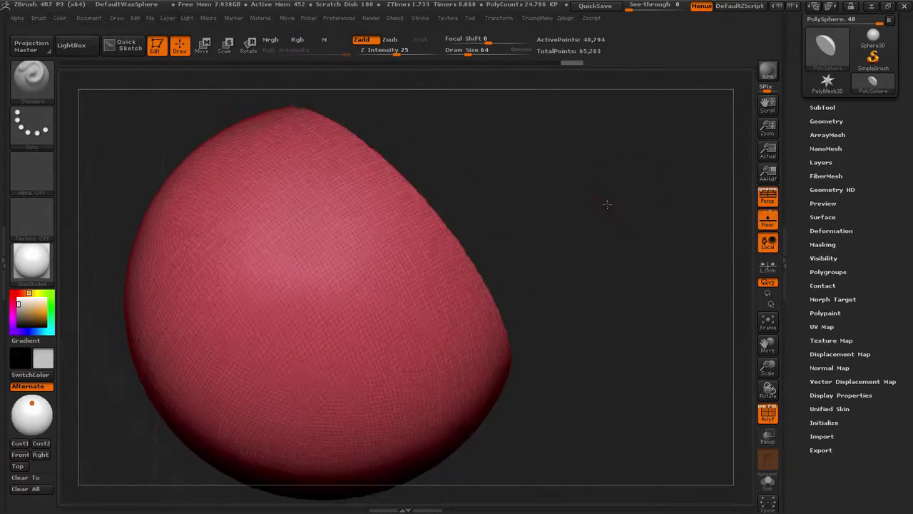
pyautogui.moveTo(606, 204); pyautogui.dragTo(622, 204)
pyautogui.hotkey('ctrl', 'w')
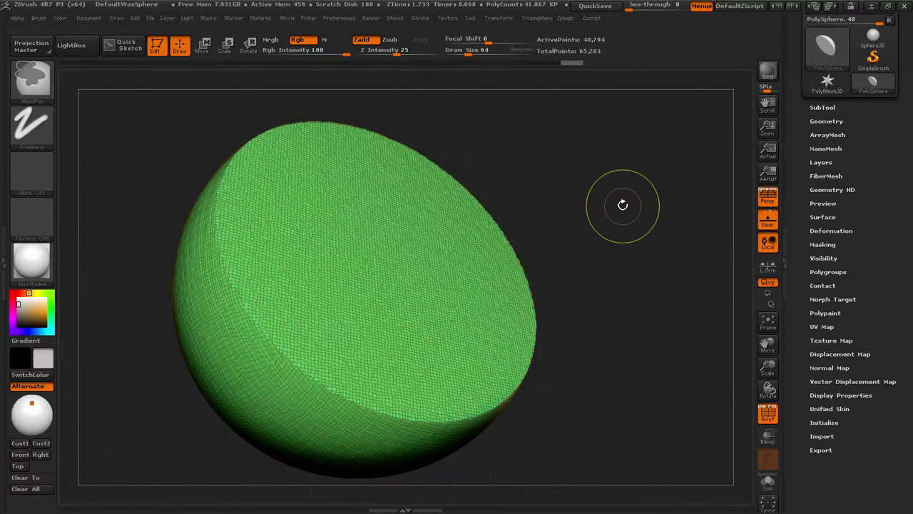
pyautogui.keyDown('ctrl'); pyautogui.keyDown('shift'); pyautogui.click(642, 246); pyautogui.keyUp('shift'); pyautogui.keyUp('ctrl')
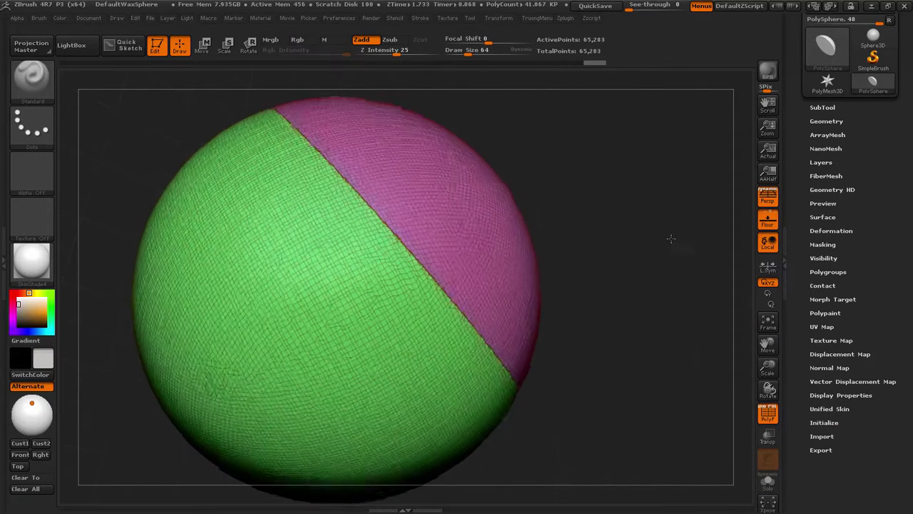
# Step: Regroup the whole sphere with Polygroups > Groups By Normals
pyautogui.keyDown('ctrl'); pyautogui.moveTo(671, 238); pyautogui.dragTo(674, 240); pyautogui.keyUp('ctrl')
pyautogui.moveTo(870, 201); pyautogui.dragTo(870, 225)
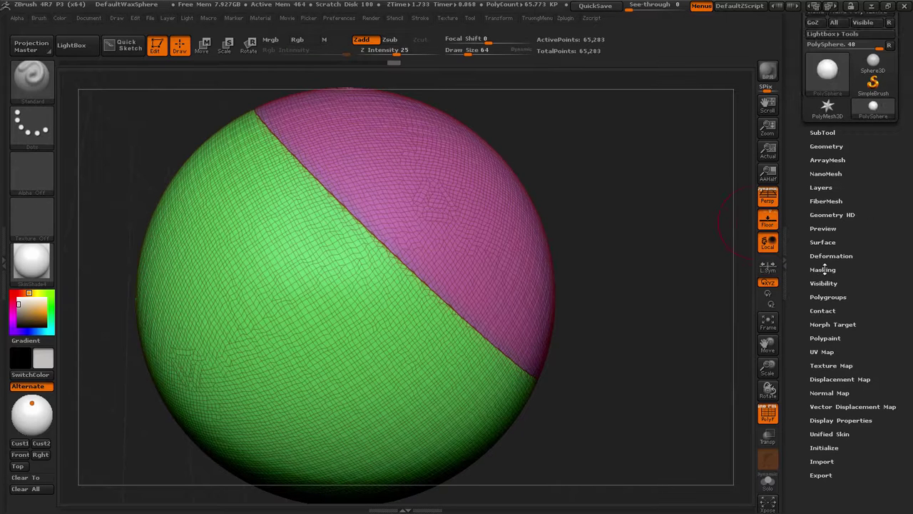
pyautogui.click(833, 297)
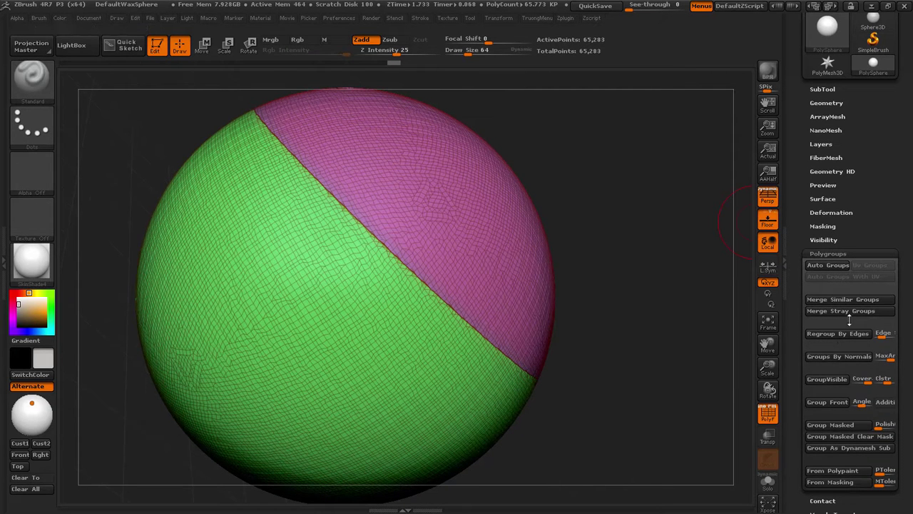
pyautogui.click(871, 357)
# Step: Turn off perspective, orient the sphere, remesh it to 43,464 points, and frame it
pyautogui.moveTo(657, 306)
pyautogui.mouseDown()
pyautogui.moveTo(615, 320)
pyautogui.moveTo(593, 306)
pyautogui.moveTo(666, 366)
pyautogui.moveTo(645, 207)
pyautogui.moveTo(616, 263)
pyautogui.mouseUp()
pyautogui.click(768, 196)
pyautogui.moveTo(566, 191)
pyautogui.mouseDown()
pyautogui.moveTo(607, 142)
pyautogui.moveTo(634, 150)
pyautogui.moveTo(661, 238)
pyautogui.moveTo(511, 232)
pyautogui.mouseUp()
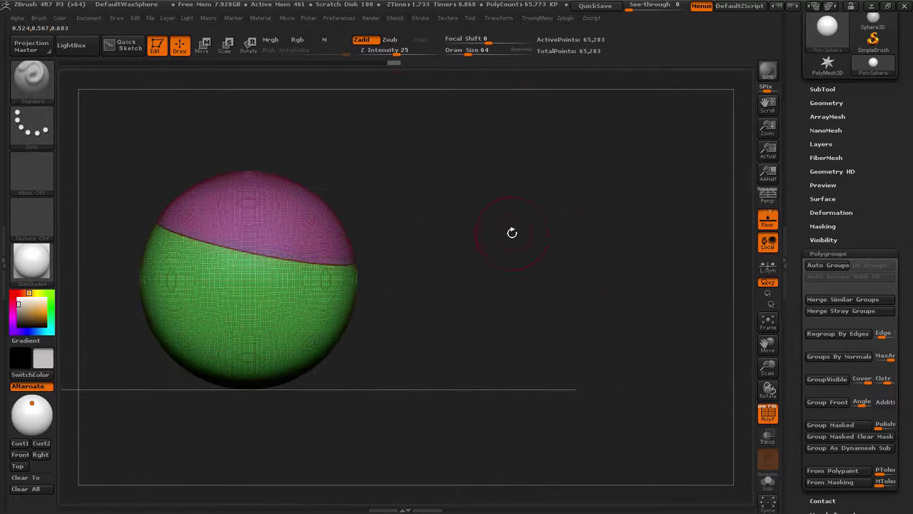
pyautogui.hotkey('shift', 'f')
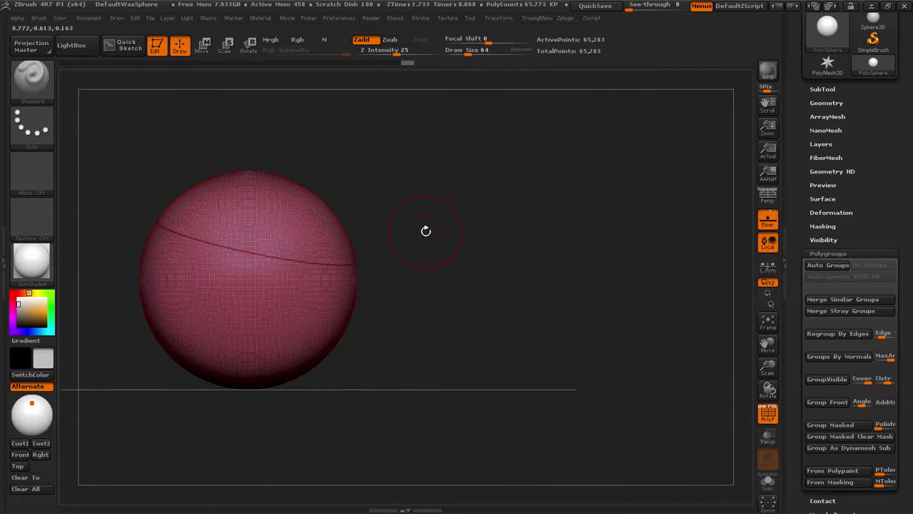
pyautogui.keyDown('ctrl'); pyautogui.moveTo(466, 195); pyautogui.dragTo(502, 285); pyautogui.keyUp('ctrl')
pyautogui.press('f')
pyautogui.moveTo(638, 271)
pyautogui.mouseDown()
pyautogui.moveTo(416, 142)
pyautogui.moveTo(285, 134)
pyautogui.mouseUp()
# Step: Set Draw Size to 15 and cut a bent SliceCurve making a purple top group above the red
pyautogui.press('s')
pyautogui.click(209, 144)
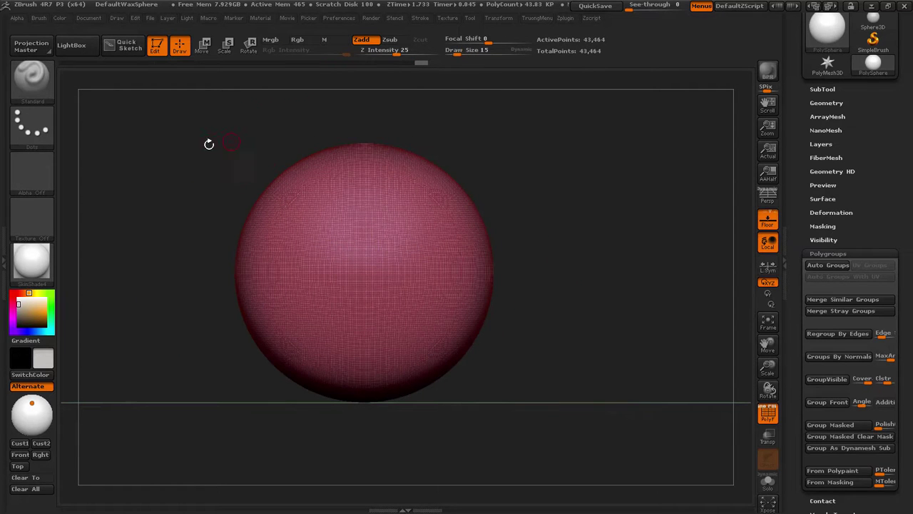
pyautogui.press('ctrl')
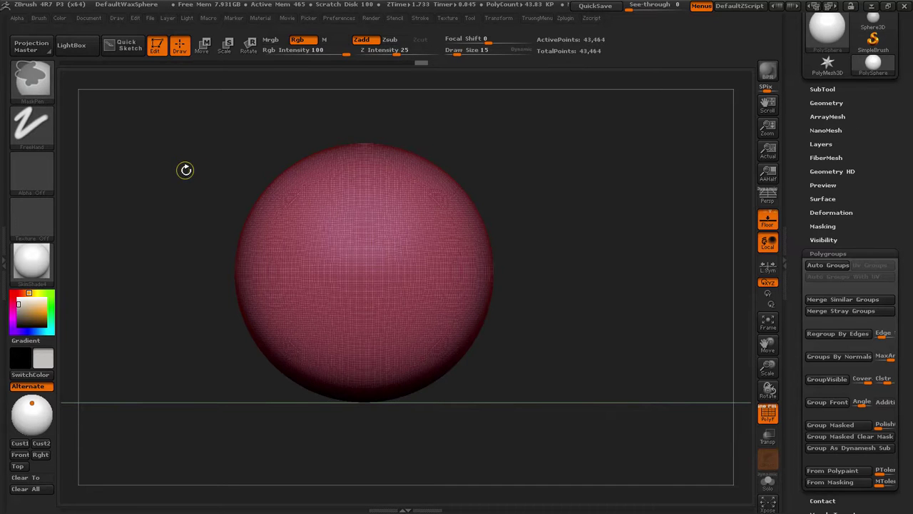
pyautogui.keyDown('ctrl'); pyautogui.keyDown('shift'); pyautogui.moveTo(184, 143); pyautogui.dragTo(406, 224); pyautogui.keyUp('shift'); pyautogui.keyUp('ctrl')
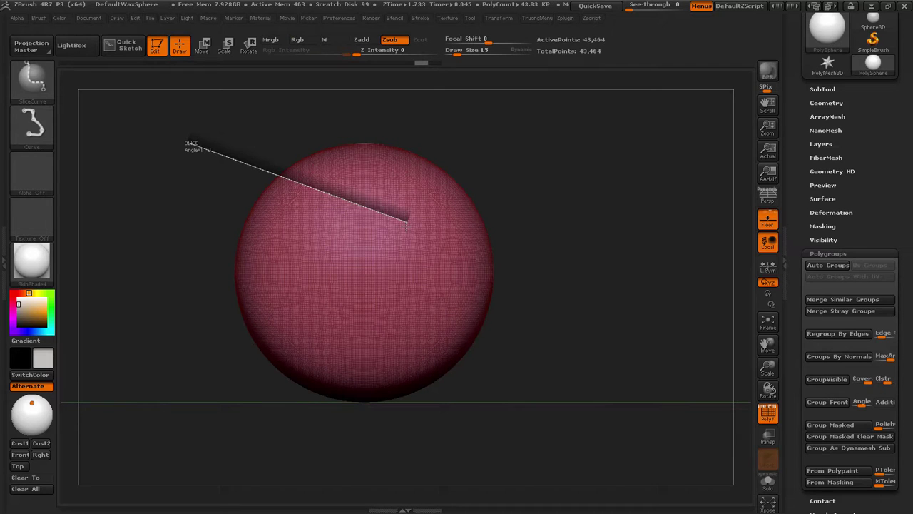
pyautogui.moveTo(406, 224)
pyautogui.keyDown('ctrl'); pyautogui.keyDown('shift'); pyautogui.mouseDown()
pyautogui.moveTo(417, 226)
pyautogui.moveTo(432, 347)
pyautogui.moveTo(461, 371)
pyautogui.moveTo(490, 432)
pyautogui.moveTo(503, 423)
pyautogui.mouseUp(); pyautogui.keyUp('shift'); pyautogui.keyUp('ctrl')
pyautogui.press('alt')
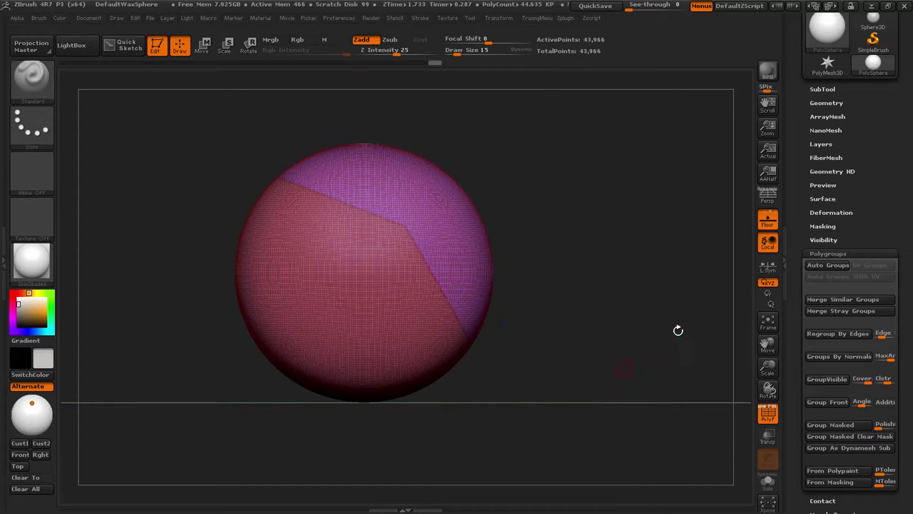
pyautogui.moveTo(625, 287); pyautogui.dragTo(621, 282)
pyautogui.keyDown('alt'); pyautogui.moveTo(598, 261); pyautogui.dragTo(508, 364); pyautogui.keyUp('alt')
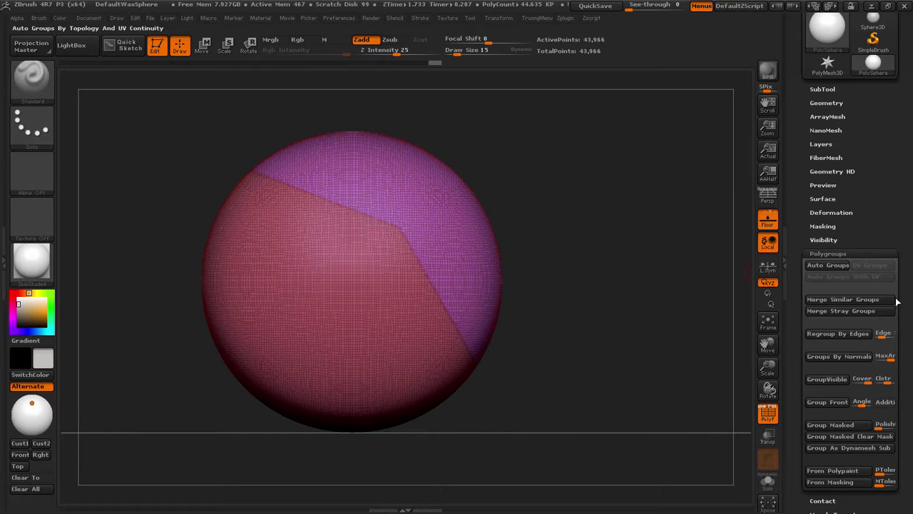
# Step: Unhide the full sphere and regroup its polygroups with Groups By Normals
pyautogui.keyDown('ctrl'); pyautogui.keyDown('shift'); pyautogui.moveTo(598, 178); pyautogui.dragTo(604, 262); pyautogui.keyUp('shift'); pyautogui.keyUp('ctrl')
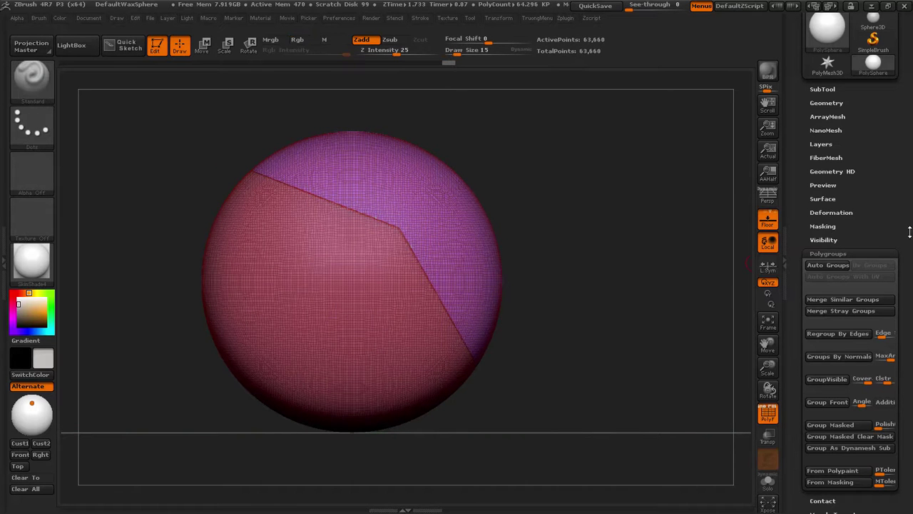
pyautogui.scroll(-3, 904, 228)
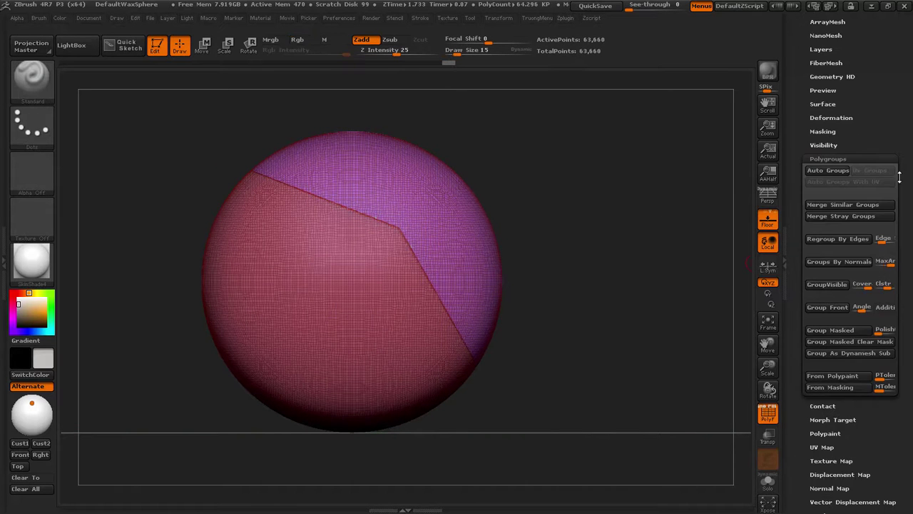
pyautogui.click(845, 262)
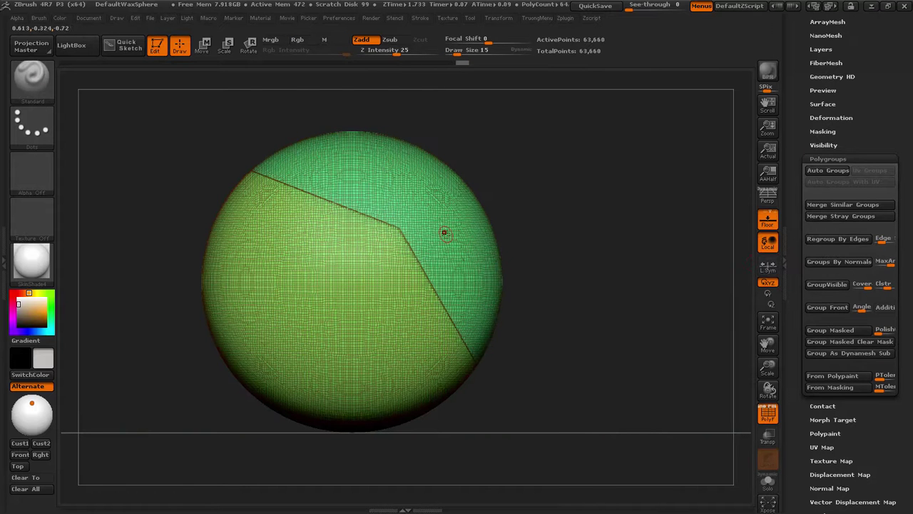
# Step: Mask the lower polygroup and move the upper slice up and away with the Transpose line
pyautogui.press('w')
pyautogui.keyDown('ctrl'); pyautogui.click(467, 231); pyautogui.keyUp('ctrl')
pyautogui.moveTo(424, 189); pyautogui.dragTo(577, 150)
pyautogui.moveTo(489, 174); pyautogui.dragTo(516, 228)
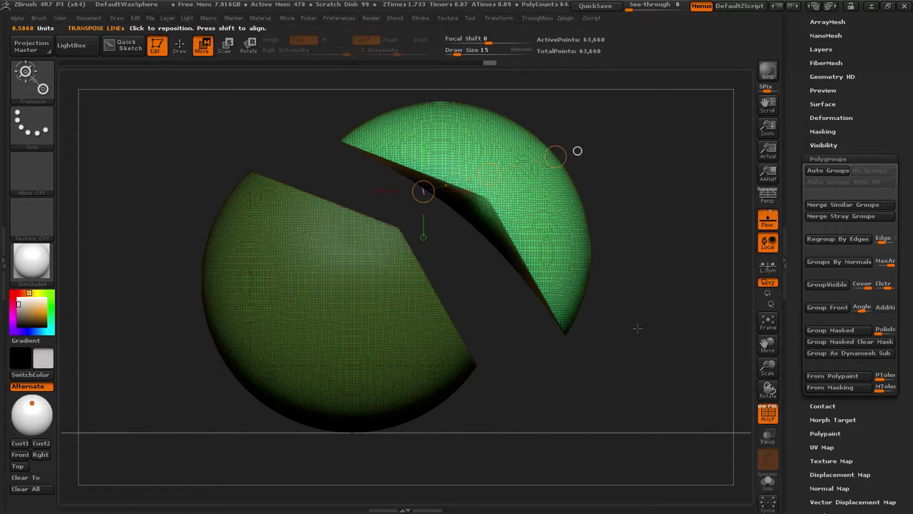
# Step: Undo back to the uncut pink sphere, then slice it diagonally into tan and pink polygroups
pyautogui.hotkey('ctrl', 'z')
pyautogui.hotkey('ctrl', 'shift', 'z')
pyautogui.hotkey('ctrl', 'z')
pyautogui.hotkey('ctrl', 'z')
pyautogui.hotkey('ctrl', 'z')
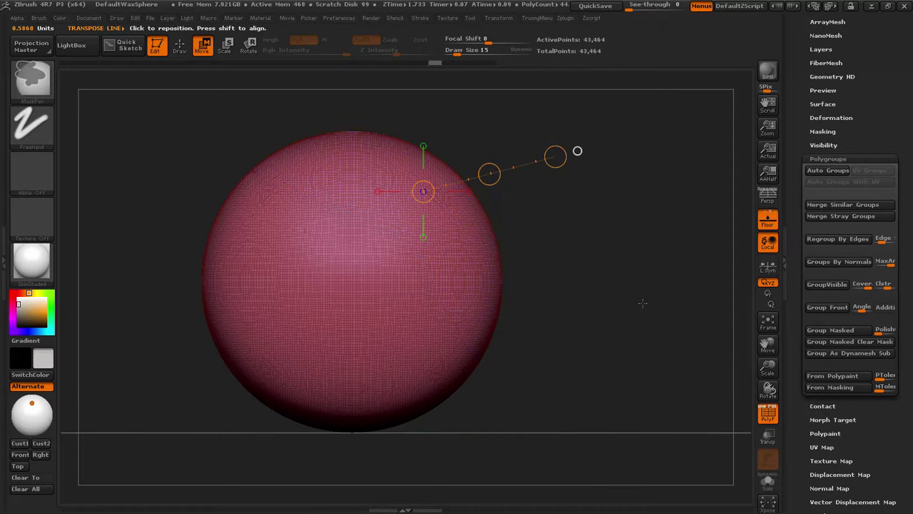
pyautogui.hotkey('ctrl', 'z')
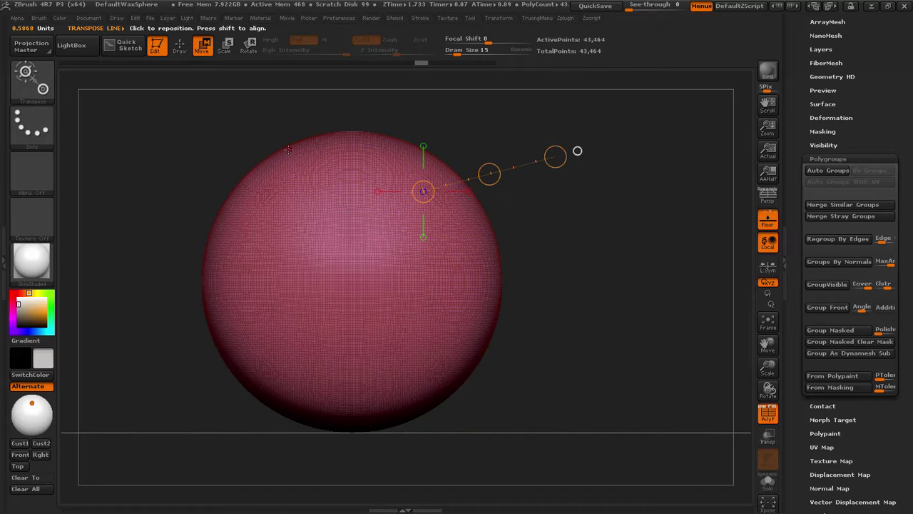
pyautogui.press('q')
pyautogui.moveTo(171, 129)
pyautogui.keyDown('ctrl'); pyautogui.keyDown('shift'); pyautogui.mouseDown()
pyautogui.moveTo(620, 356)
pyautogui.moveTo(599, 368)
pyautogui.mouseUp(); pyautogui.keyUp('shift'); pyautogui.keyUp('ctrl')
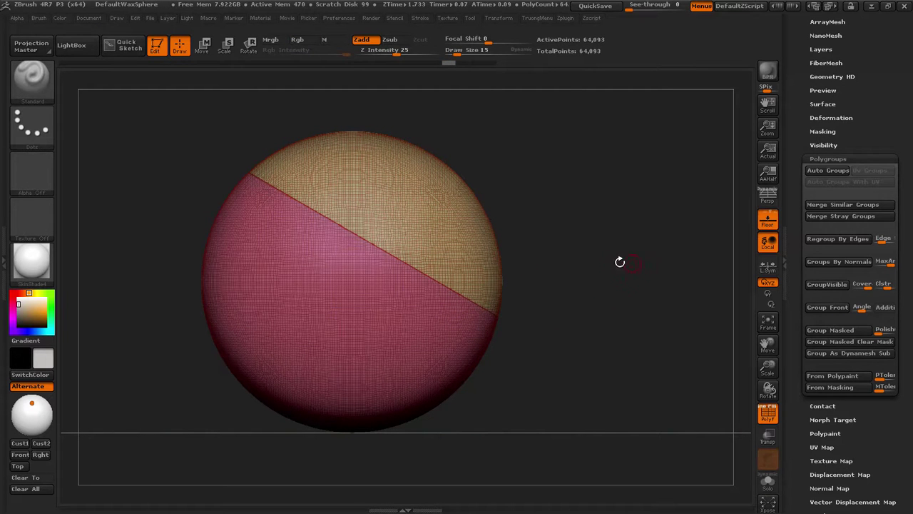
# Step: Cut a near-vertical second slice on the right and regroup by normals into four polygroups
pyautogui.click(853, 264)
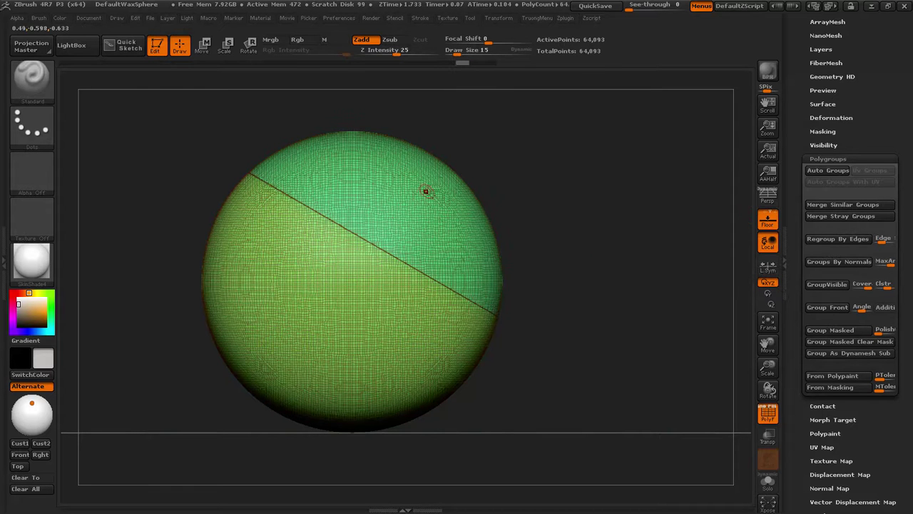
pyautogui.moveTo(415, 107)
pyautogui.keyDown('ctrl'); pyautogui.keyDown('shift'); pyautogui.mouseDown()
pyautogui.moveTo(457, 468)
pyautogui.moveTo(491, 482)
pyautogui.mouseUp(); pyautogui.keyUp('shift'); pyautogui.keyUp('ctrl')
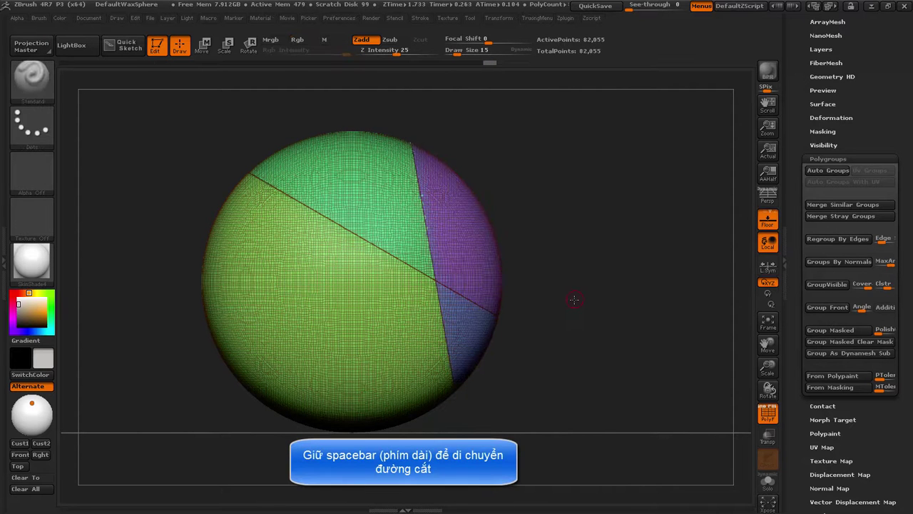
pyautogui.click(849, 264)
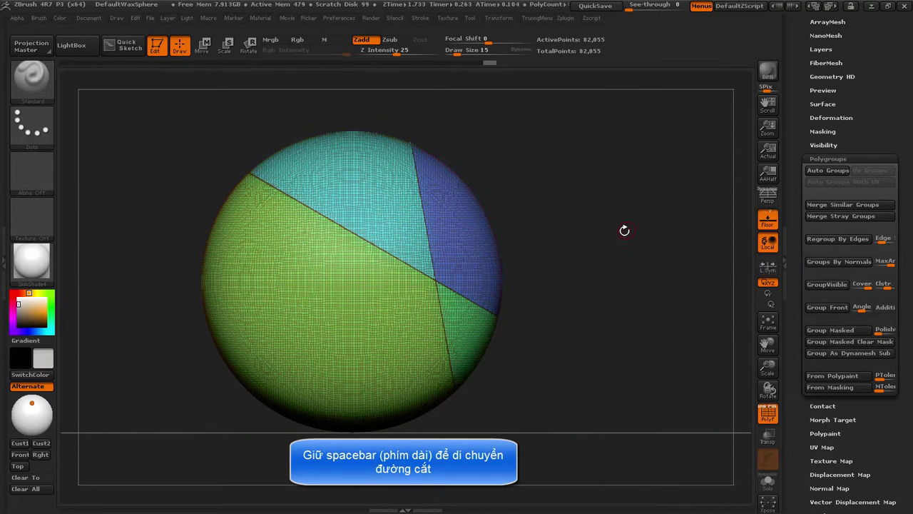
pyautogui.moveTo(624, 231); pyautogui.dragTo(615, 236)
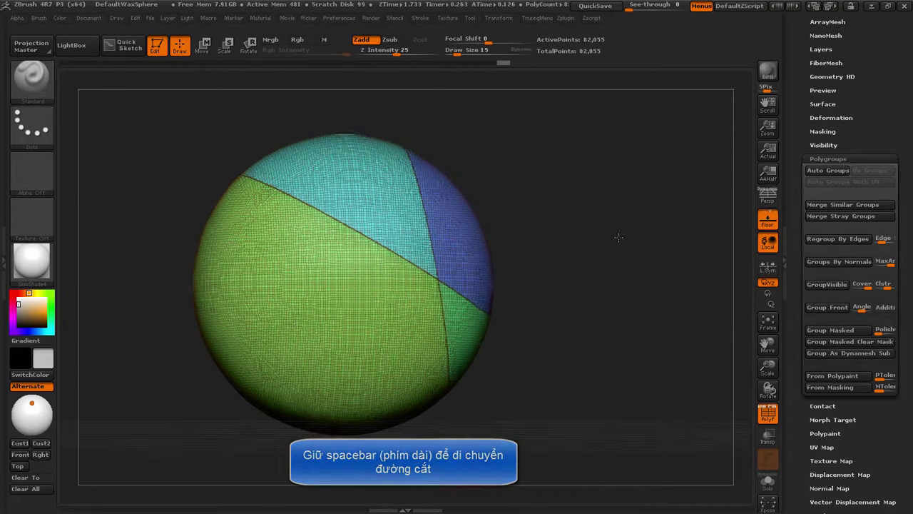
# Step: Isolate the large green piece, then invert visibility with SelectLasso to show cyan, blue and small green
pyautogui.keyDown('ctrl'); pyautogui.keyDown('shift'); pyautogui.click(313, 314); pyautogui.keyUp('shift'); pyautogui.keyUp('ctrl')
pyautogui.moveTo(493, 306)
pyautogui.mouseDown()
pyautogui.moveTo(627, 264)
pyautogui.moveTo(644, 291)
pyautogui.moveTo(638, 250)
pyautogui.moveTo(577, 265)
pyautogui.moveTo(544, 289)
pyautogui.moveTo(547, 326)
pyautogui.mouseUp()
pyautogui.keyDown('ctrl'); pyautogui.keyDown('shift'); pyautogui.moveTo(526, 249); pyautogui.dragTo(536, 295); pyautogui.keyUp('shift'); pyautogui.keyUp('ctrl')
pyautogui.keyDown('ctrl'); pyautogui.keyDown('shift'); pyautogui.moveTo(475, 194); pyautogui.dragTo(489, 251); pyautogui.keyUp('shift'); pyautogui.keyUp('ctrl')
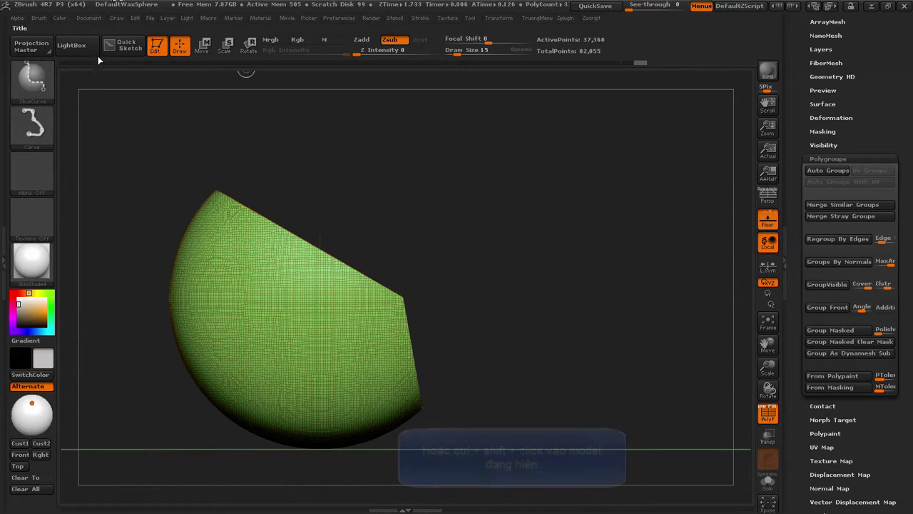
pyautogui.click(54, 77)
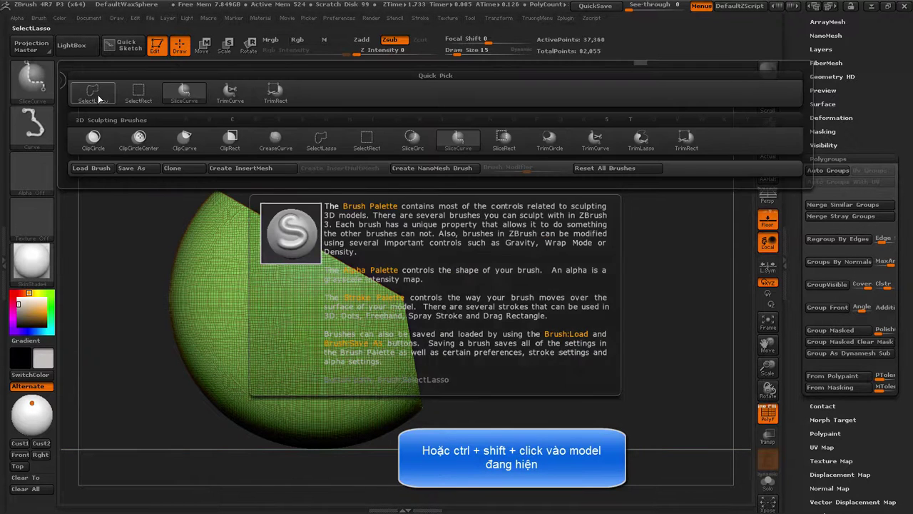
pyautogui.moveTo(501, 216); pyautogui.dragTo(590, 273)
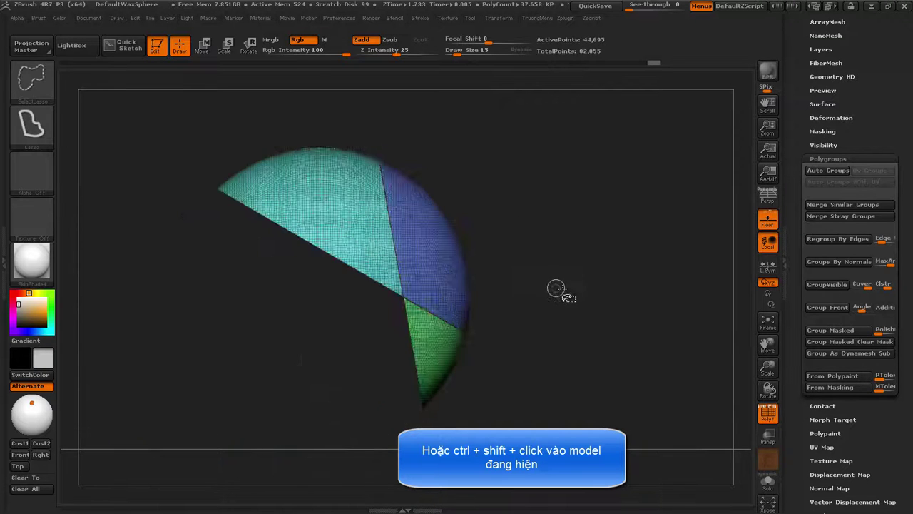
# Step: Turn off PolyF display and show the whole sphere again
pyautogui.keyDown('ctrl'); pyautogui.keyDown('shift'); pyautogui.click(590, 273); pyautogui.keyUp('shift'); pyautogui.keyUp('ctrl')
pyautogui.keyDown('ctrl'); pyautogui.keyDown('shift'); pyautogui.moveTo(540, 299); pyautogui.dragTo(601, 264); pyautogui.keyUp('shift'); pyautogui.keyUp('ctrl')
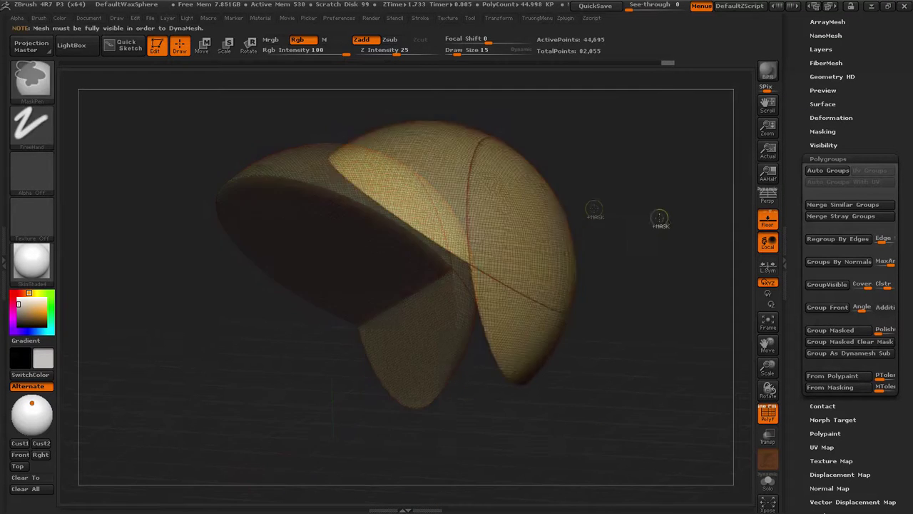
pyautogui.keyDown('ctrl'); pyautogui.keyDown('shift'); pyautogui.click(649, 211); pyautogui.keyUp('shift'); pyautogui.keyUp('ctrl')
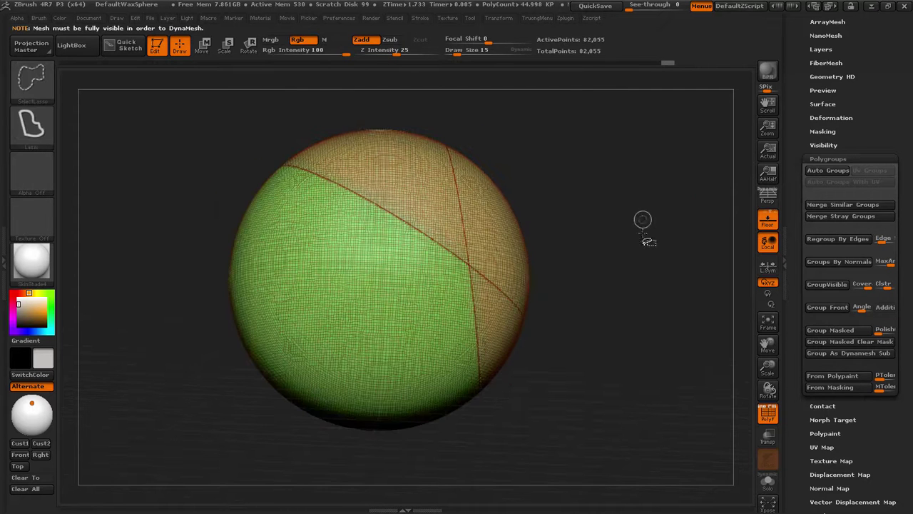
pyautogui.moveTo(640, 243)
pyautogui.mouseDown()
pyautogui.moveTo(620, 216)
pyautogui.moveTo(632, 241)
pyautogui.mouseUp()
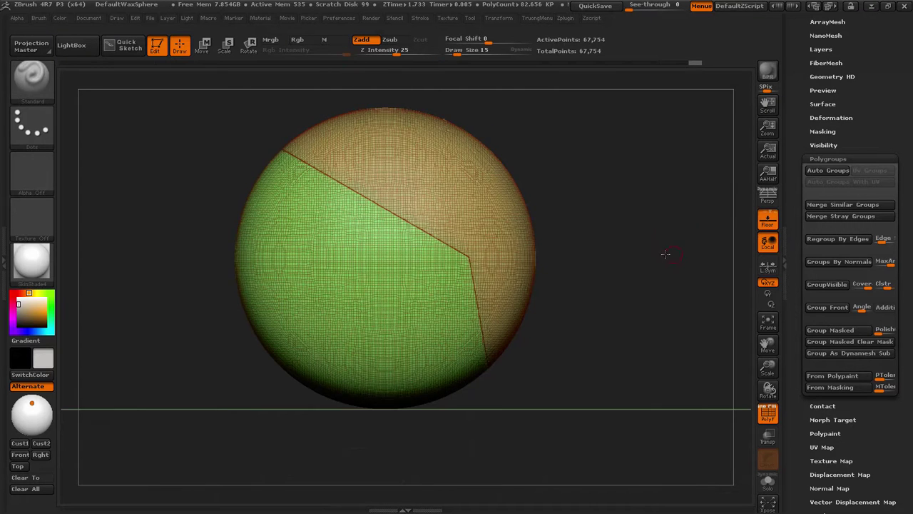
# Step: Hide the other polygroup so only the green one remains at 37,360 active points
pyautogui.keyDown('ctrl'); pyautogui.keyDown('shift'); pyautogui.click(443, 198); pyautogui.keyUp('shift'); pyautogui.keyUp('ctrl')
pyautogui.moveTo(611, 243)
pyautogui.mouseDown()
pyautogui.moveTo(616, 236)
pyautogui.moveTo(632, 264)
pyautogui.moveTo(615, 279)
pyautogui.moveTo(629, 312)
pyautogui.mouseUp()
pyautogui.moveTo(697, 255)
pyautogui.mouseDown()
pyautogui.moveTo(608, 323)
pyautogui.moveTo(582, 307)
pyautogui.moveTo(611, 265)
pyautogui.mouseUp()
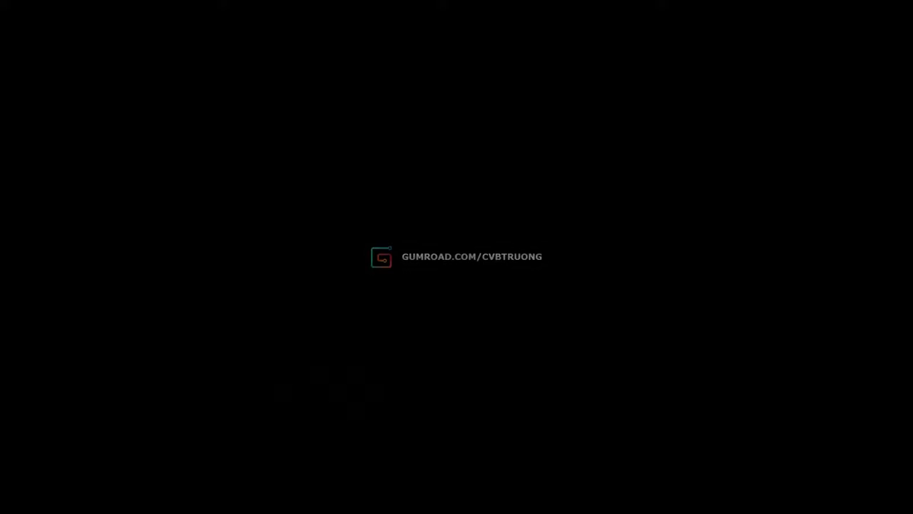